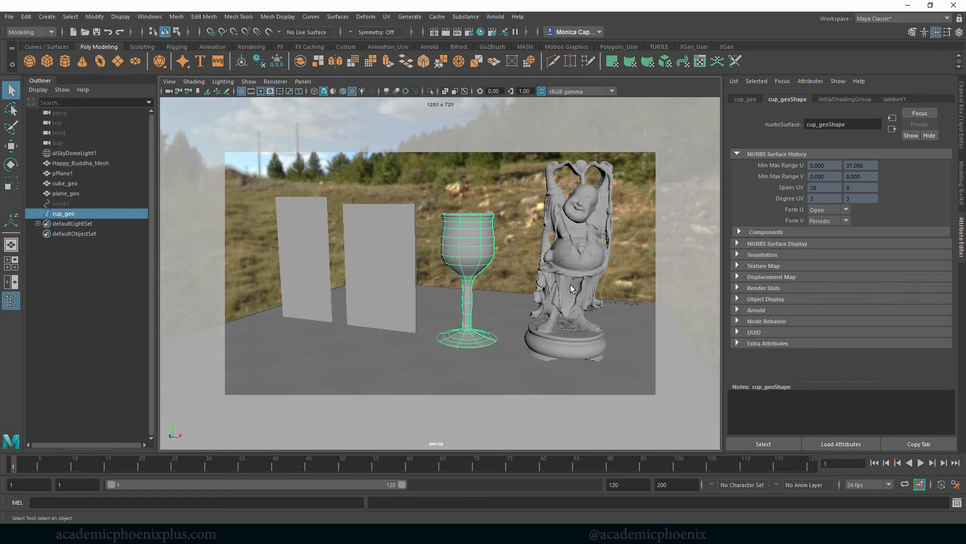
click(581, 262)
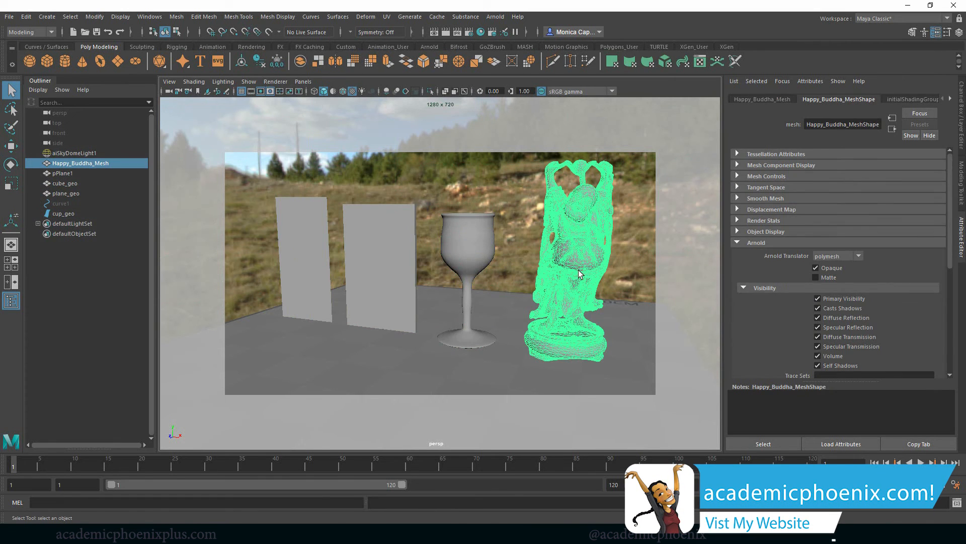
click(333, 269)
click(391, 277)
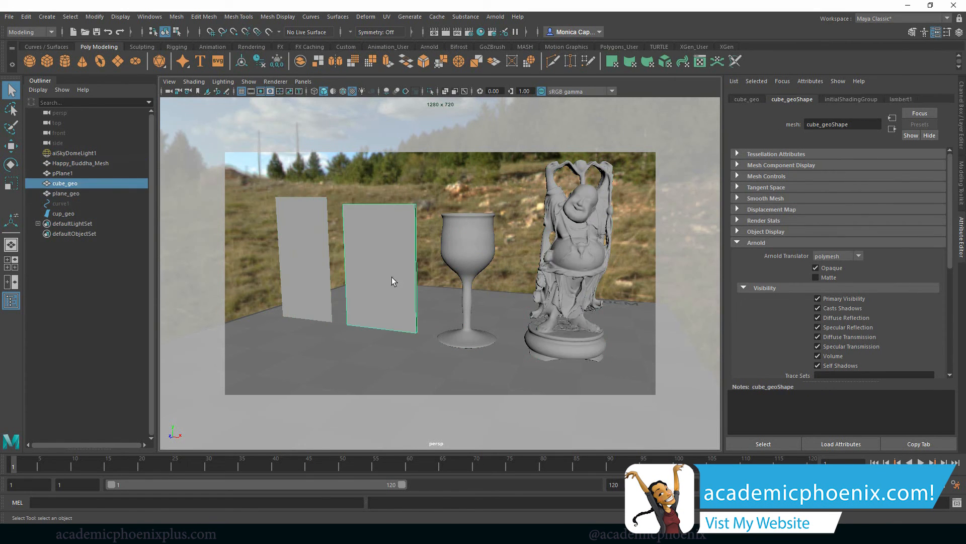
click(472, 266)
click(562, 252)
Hide the upright plane, the cube and the Happy Buddha mesh, leaving the cup and floor visible.
click(285, 281)
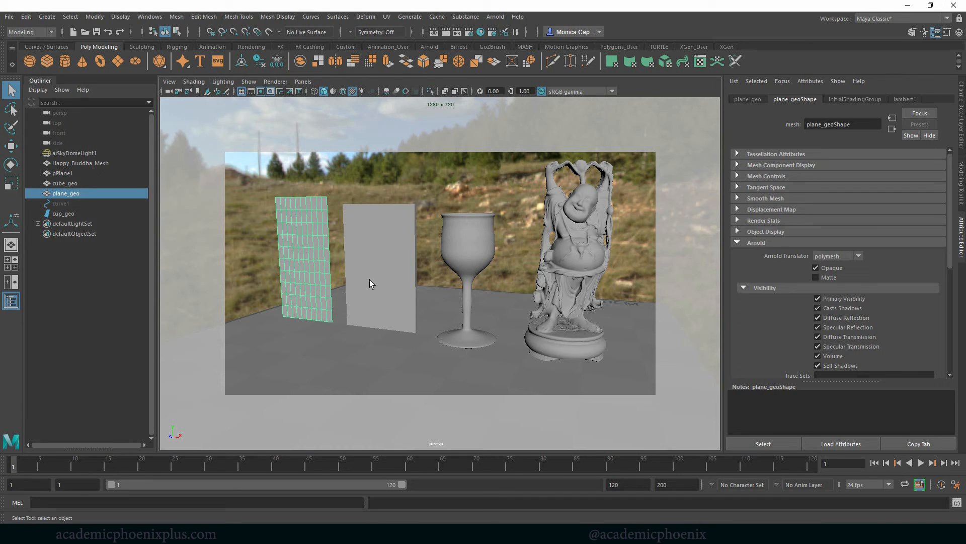
shift+click(384, 274)
shift+click(543, 274)
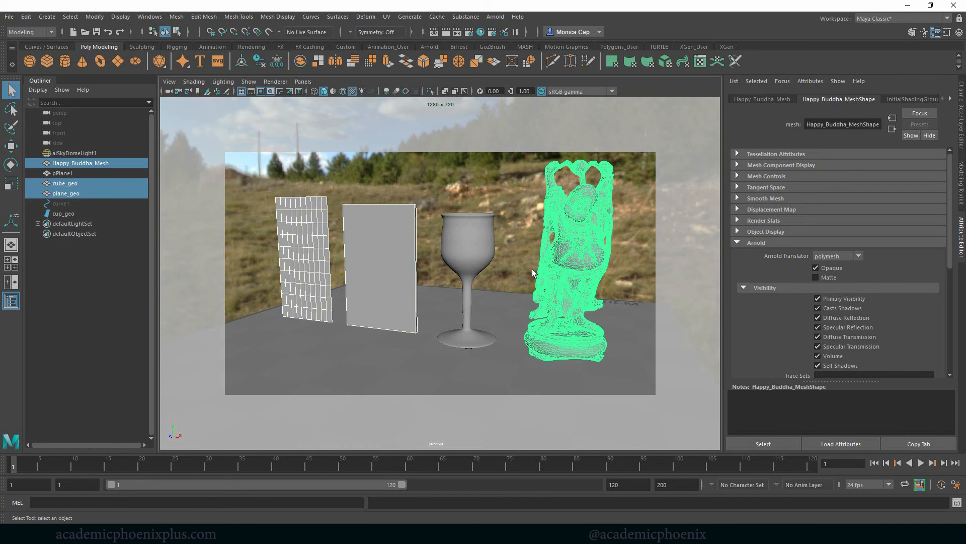
key(ctrl+h)
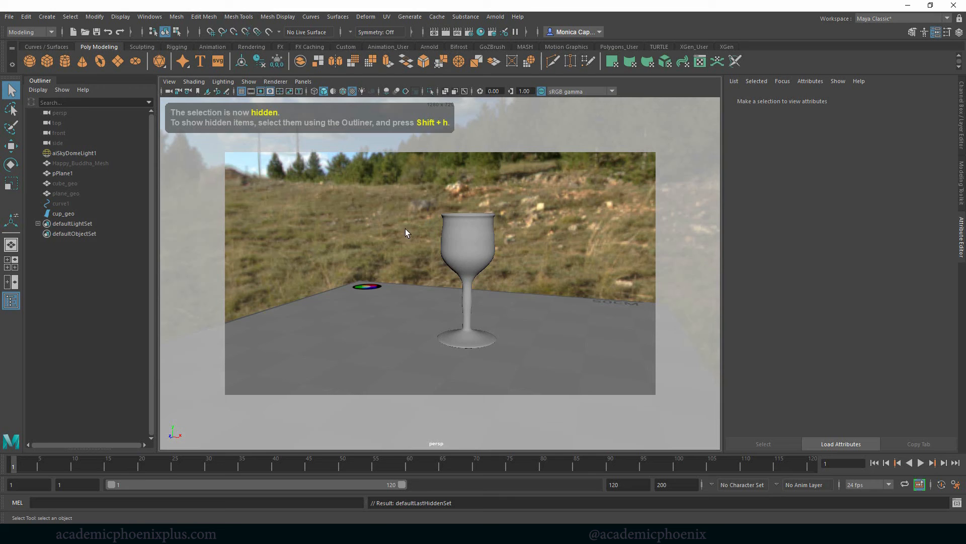
Convert the NURBS cup to a polygon mesh using the Control points tessellation method.
click(468, 249)
key(f)
mouse_move(433, 187)
right_down()
mouse_move(443, 166)
mouse_move(395, 192)
mouse_move(435, 214)
mouse_move(437, 202)
right_up()
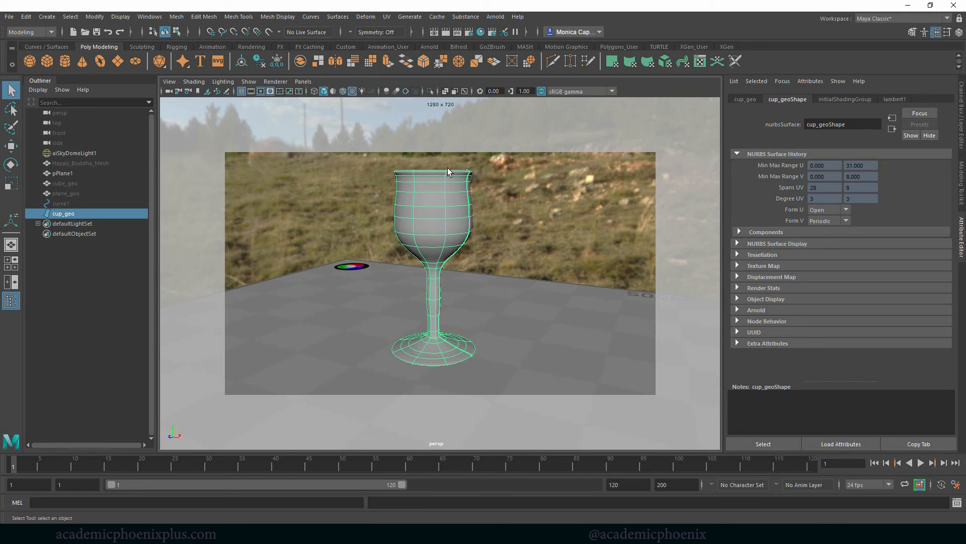
click(150, 17)
mouse_move(95, 16)
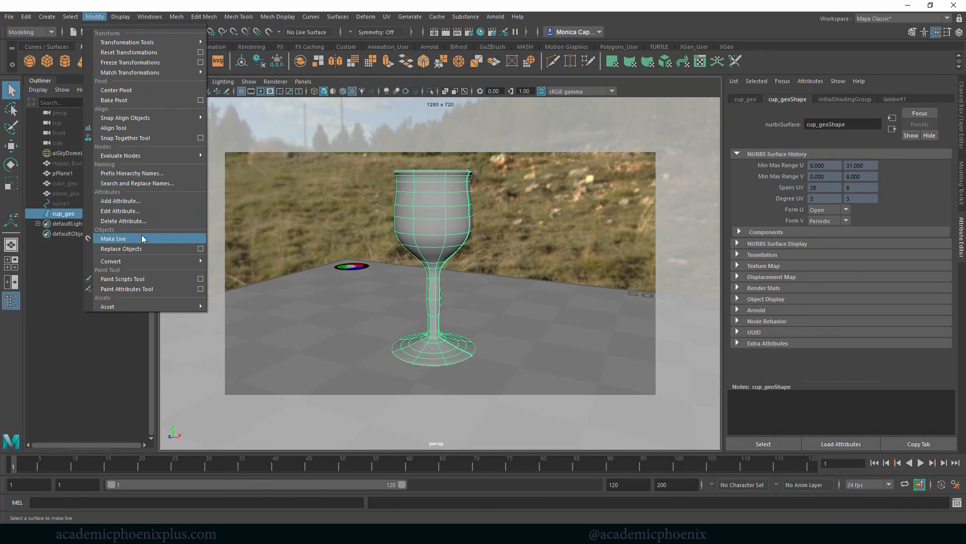
mouse_move(191, 261)
click(347, 270)
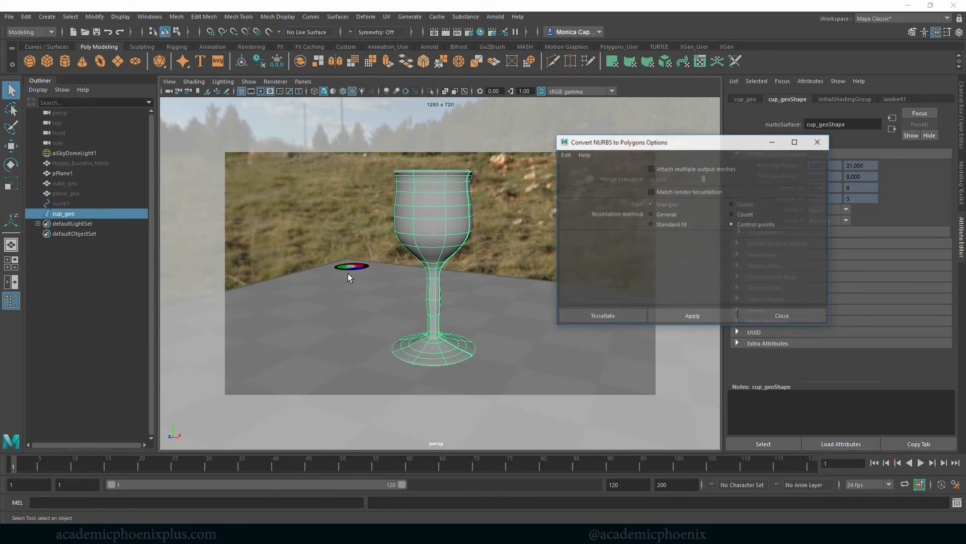
click(606, 319)
Move the polygon cup beside the NURBS original and smooth its mesh.
key(w)
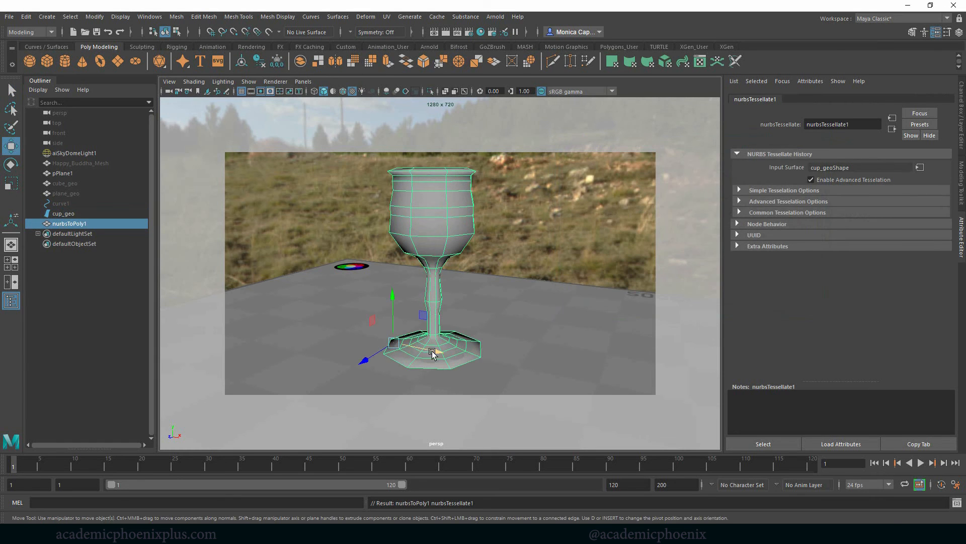
drag(435, 353, 594, 372)
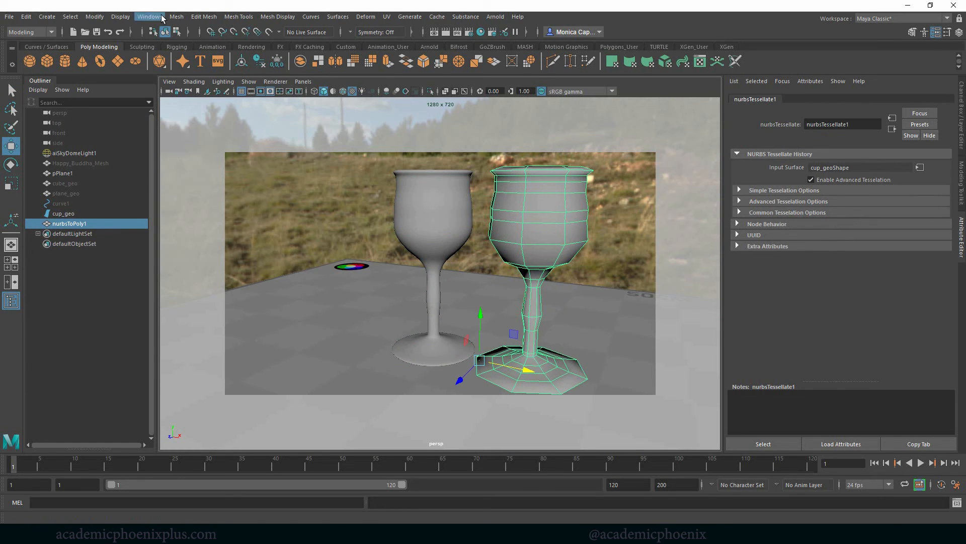
click(176, 16)
click(207, 109)
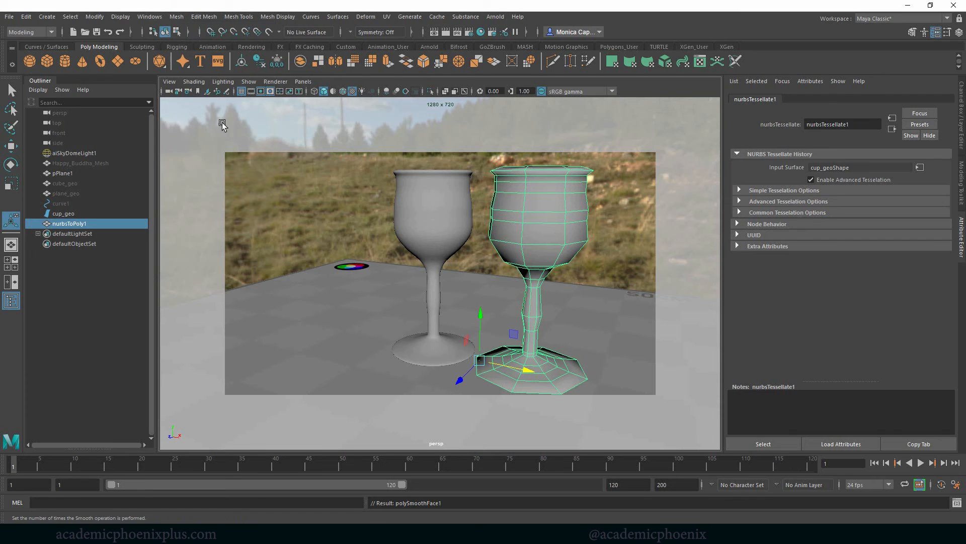
Hide the original NURBS cup and move the polygon cup back toward the centre of the frame.
click(439, 229)
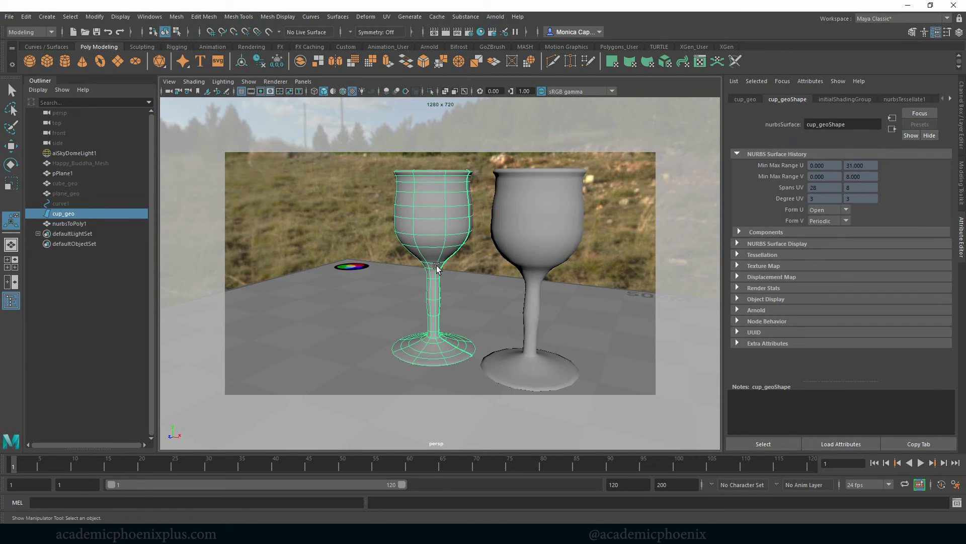
key(ctrl+h)
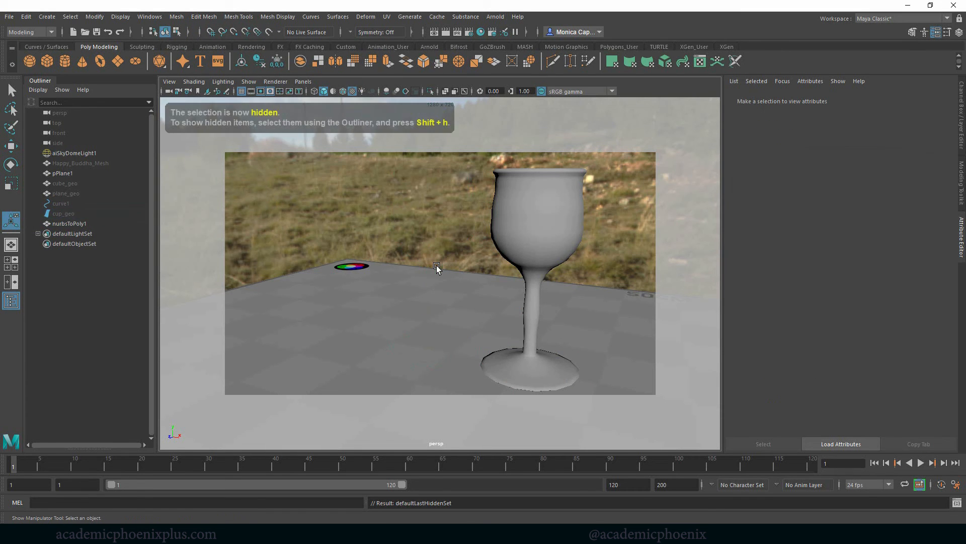
click(535, 209)
key(w)
drag(529, 373, 466, 361)
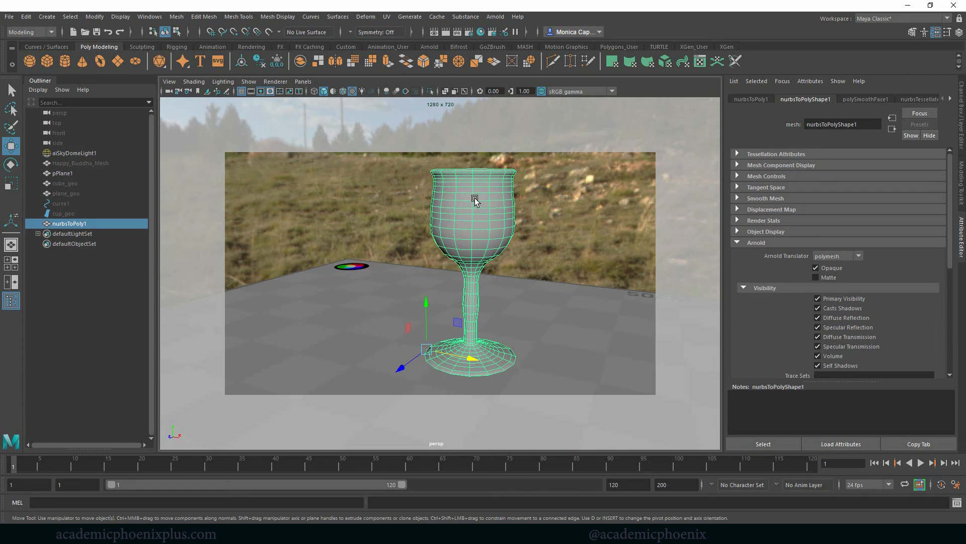
Assign a new aiStandardSurface material to the polygon cup and show it in the Arnold RenderView.
right_drag(479, 198, 458, 452)
click(366, 257)
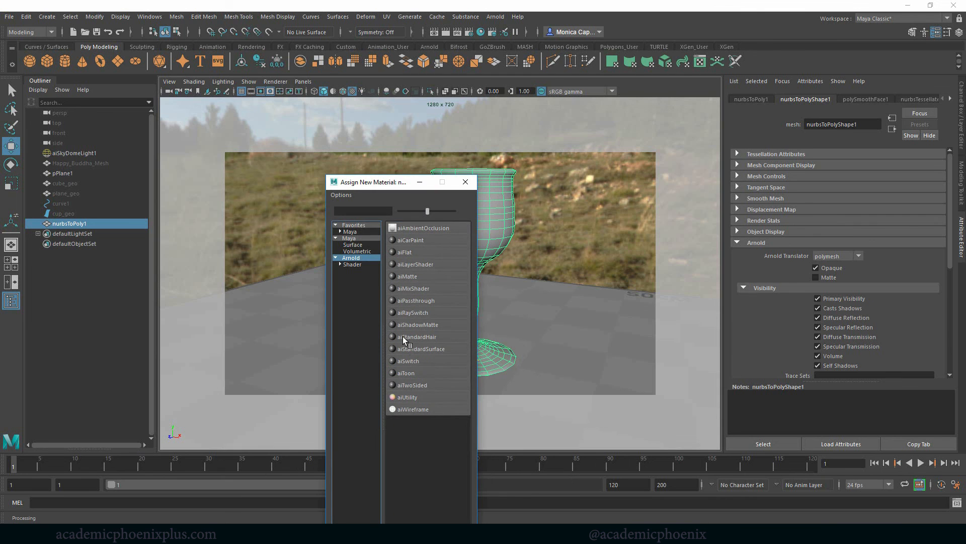
click(429, 347)
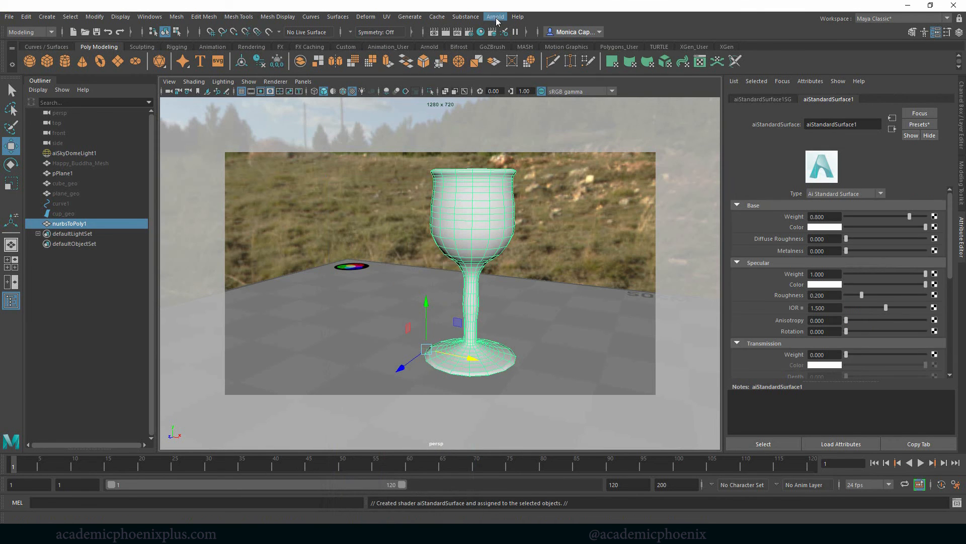
click(504, 32)
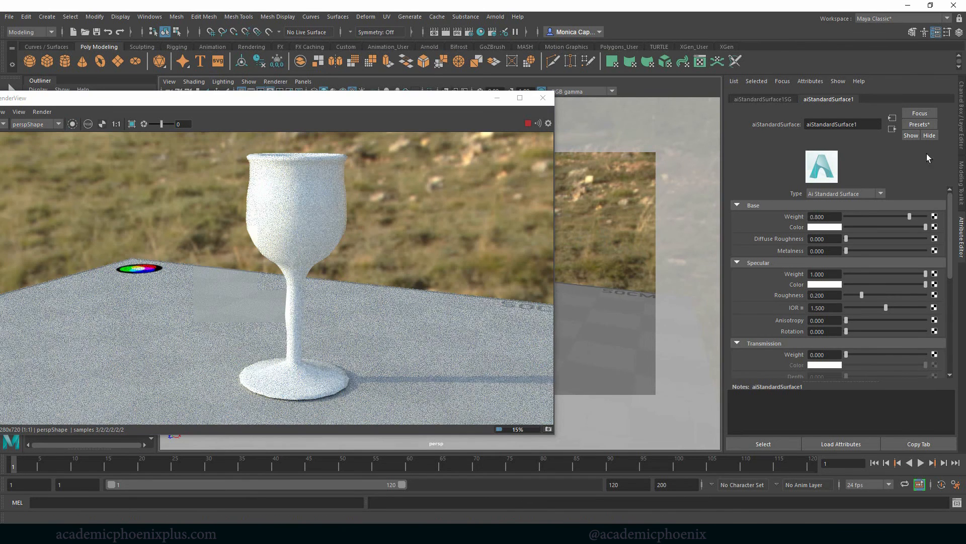
Apply the Glass preset to the cup's aiStandardSurface material.
click(919, 125)
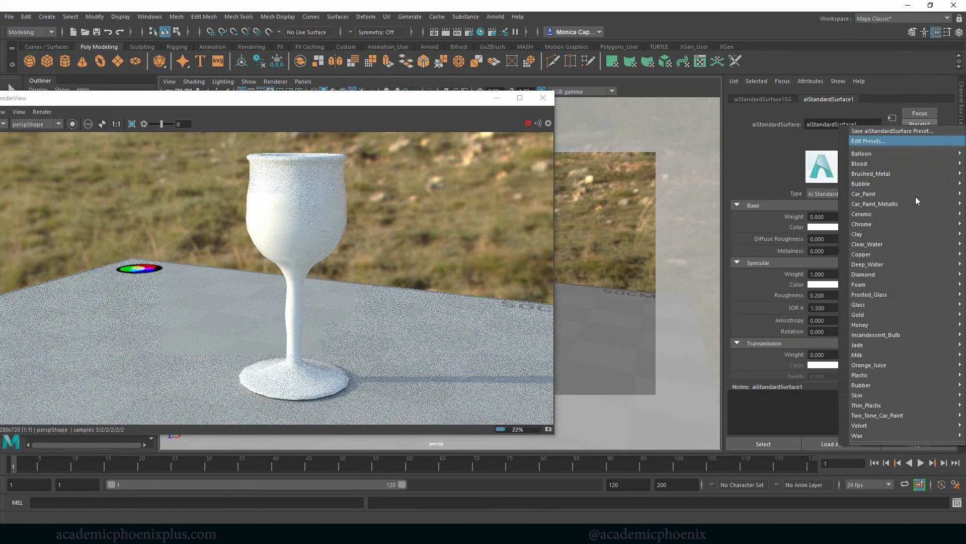
mouse_move(907, 305)
click(805, 306)
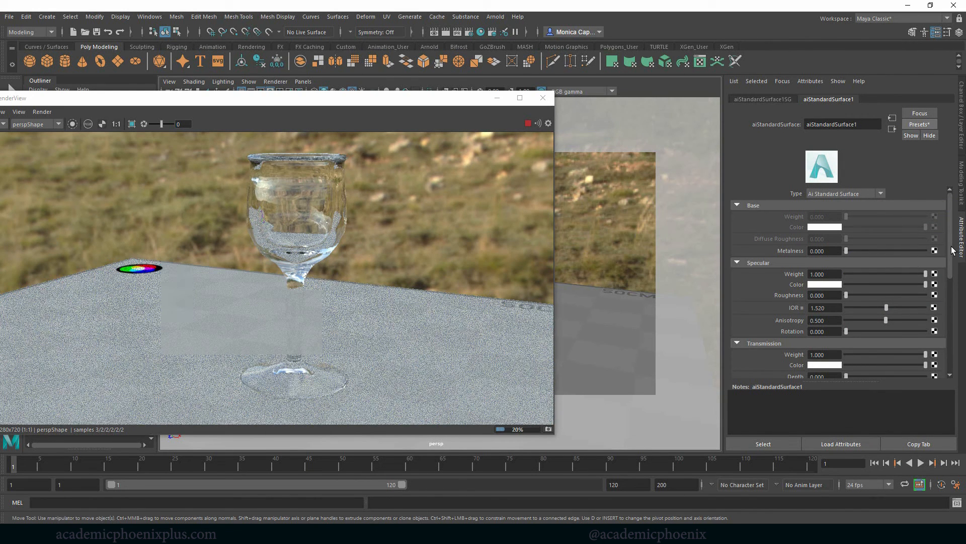
Set the glass material's specular roughness to 0.096 and its IOR to 1.831.
scroll(951, 229, down, 1)
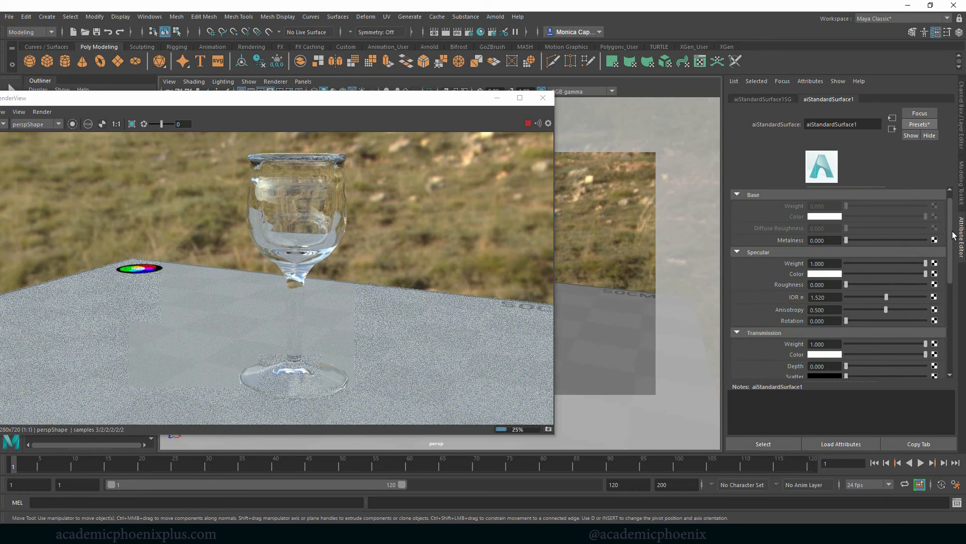
scroll(953, 236, down, 1)
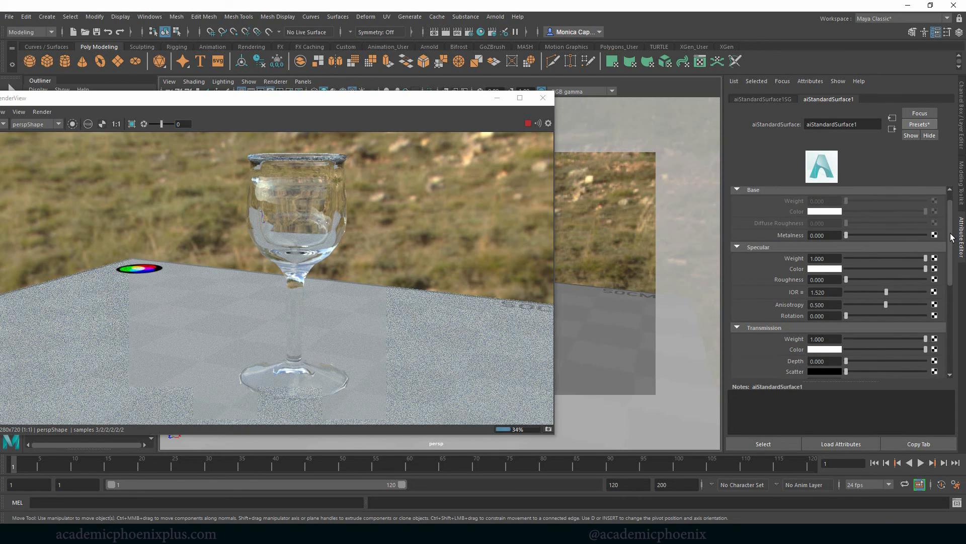
scroll(952, 236, up, 1)
drag(952, 235, 959, 260)
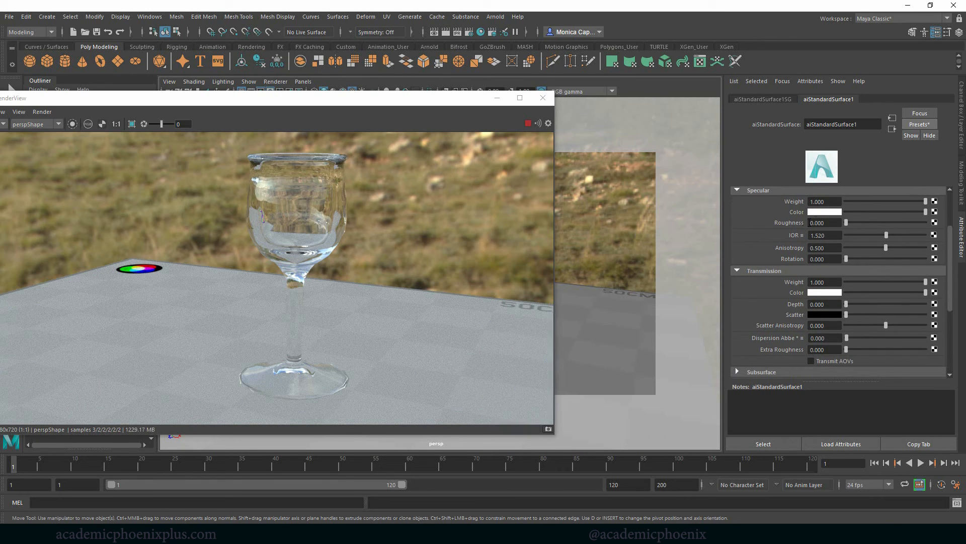
drag(844, 222, 849, 223)
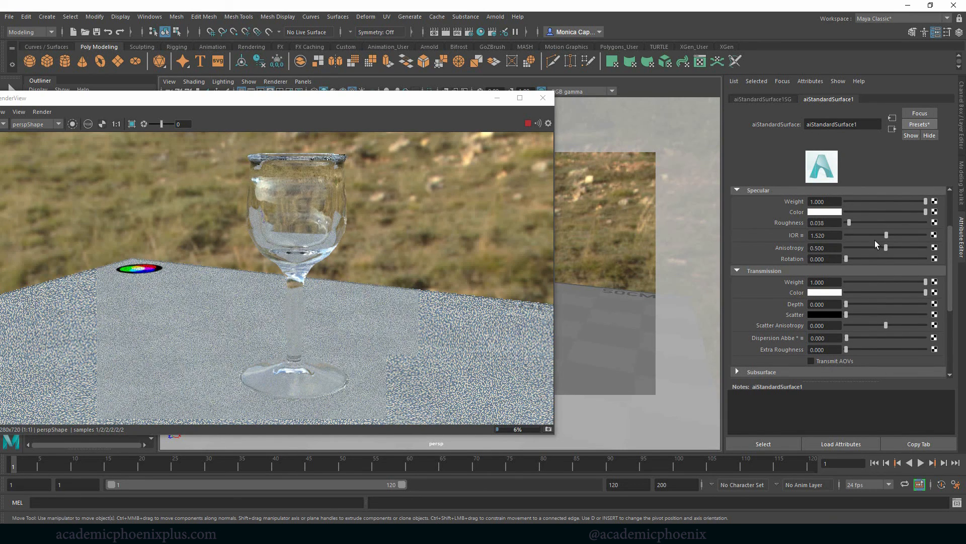
drag(886, 235, 899, 235)
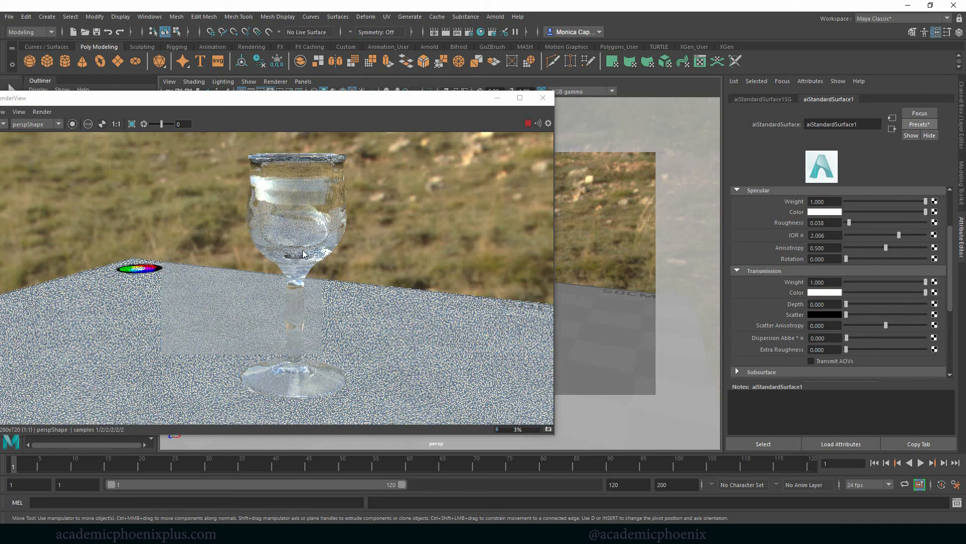
mouse_move(900, 234)
mouse_down()
mouse_move(908, 234)
mouse_move(870, 235)
mouse_move(895, 234)
mouse_up()
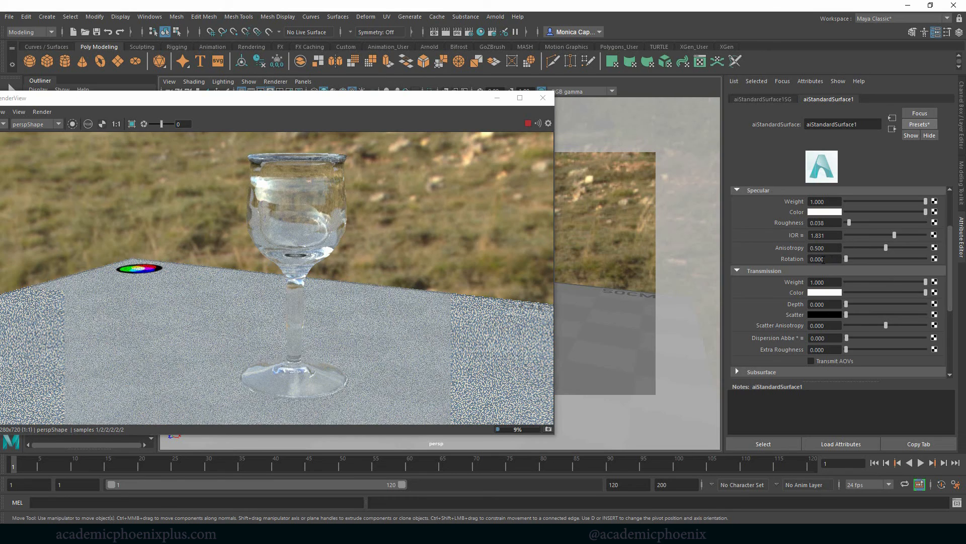
click(853, 222)
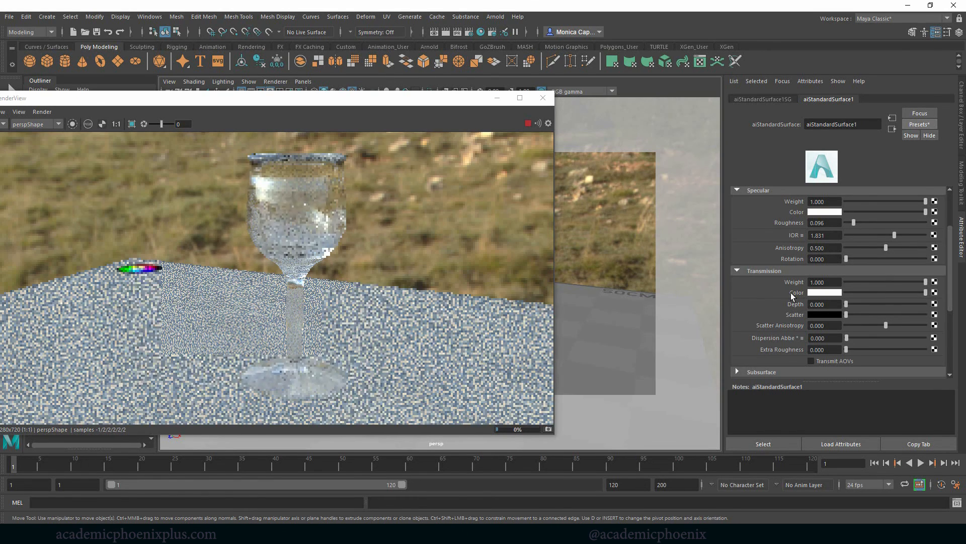
Reduce the glass material's transmission weight to 0.917.
scroll(946, 270, up, 2)
scroll(956, 264, up, 2)
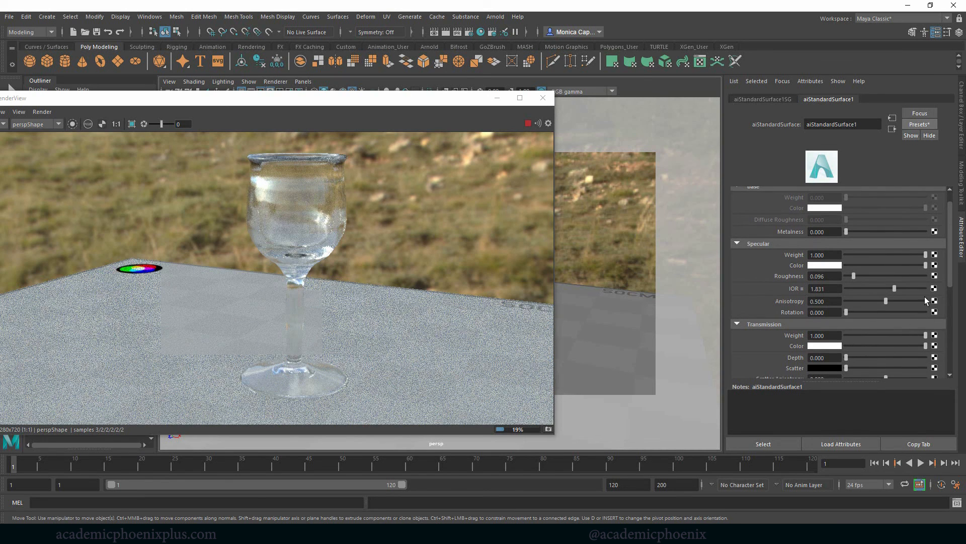
scroll(953, 246, up, 2)
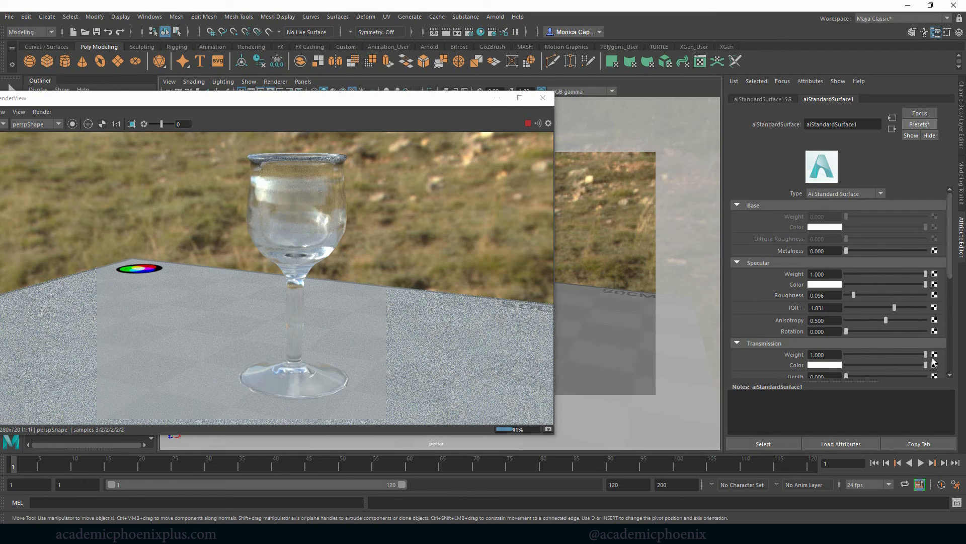
drag(926, 354, 919, 355)
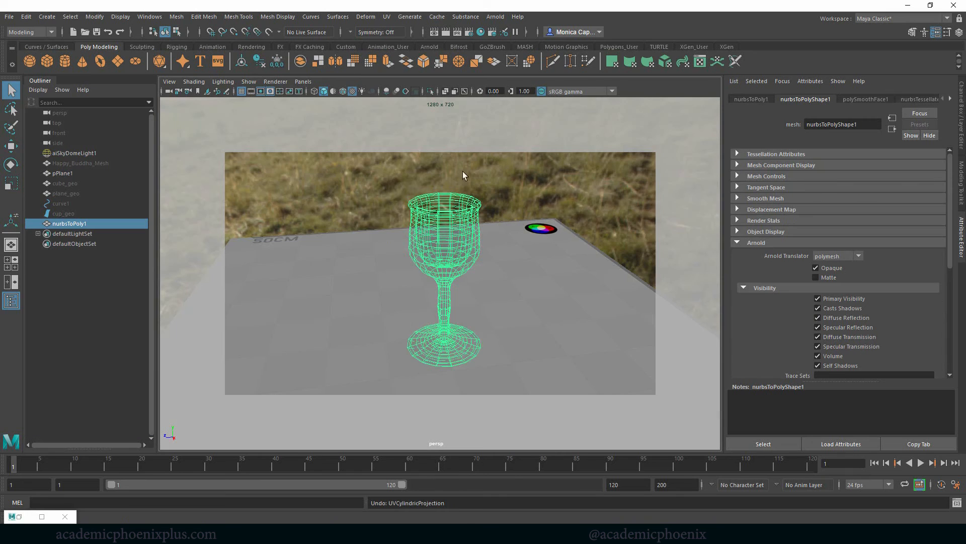
Open the UV Editor beside the cup, turn on the checker map and display the cup's UVs.
click(386, 17)
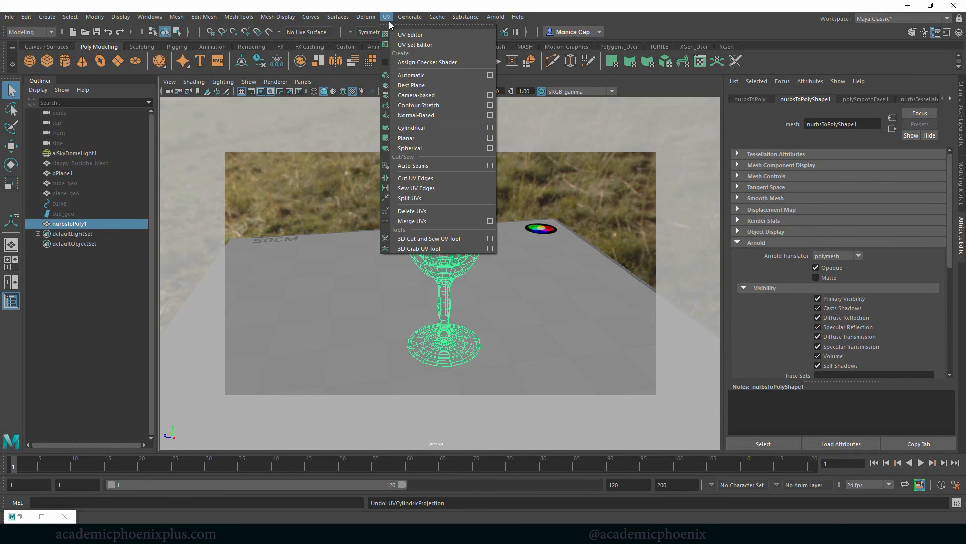
click(410, 35)
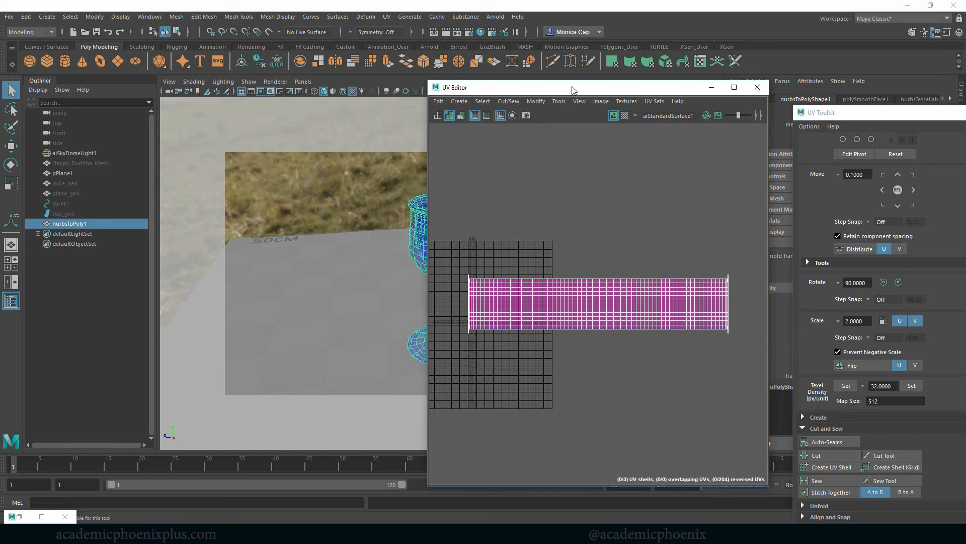
drag(573, 91, 646, 90)
click(370, 256)
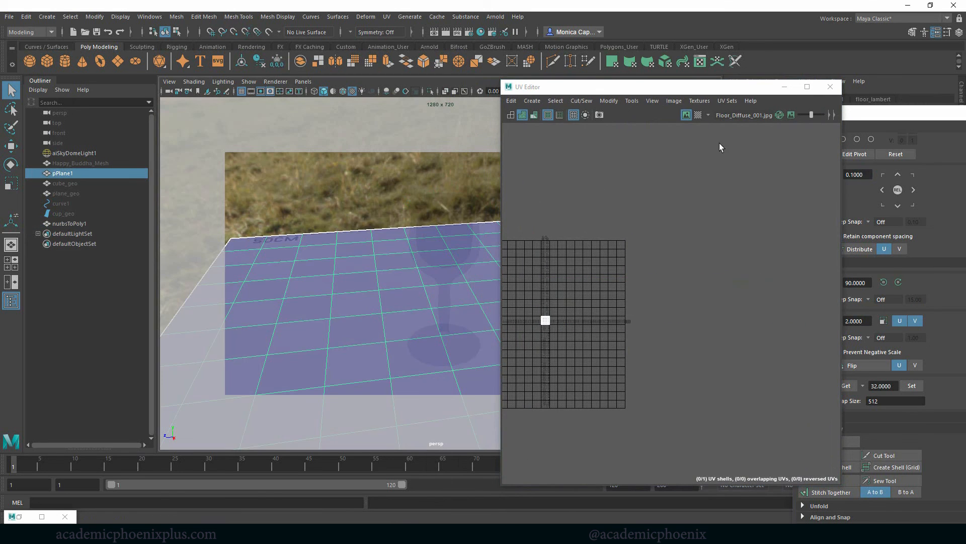
click(697, 115)
click(391, 242)
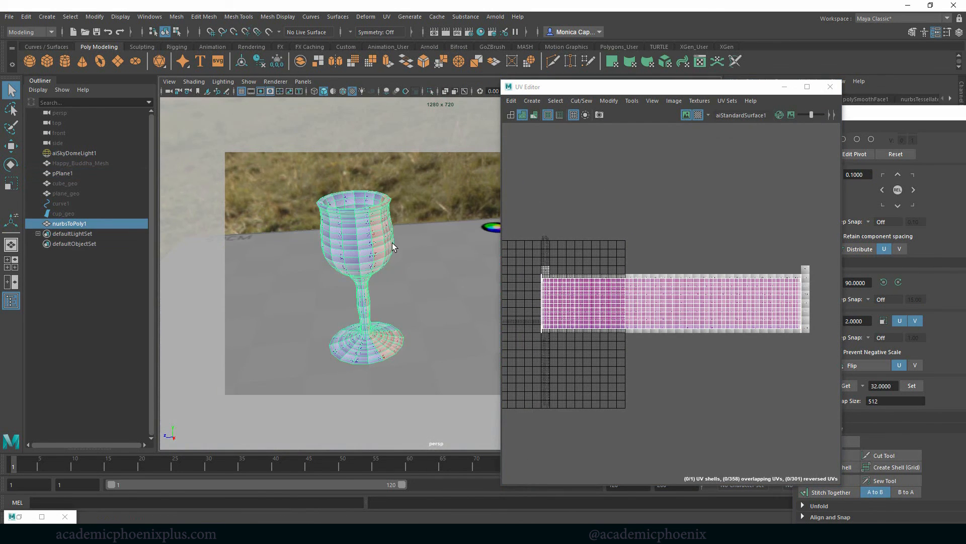
Turn on wireframe on shaded in the viewport and keep the polygon cup selected.
click(345, 92)
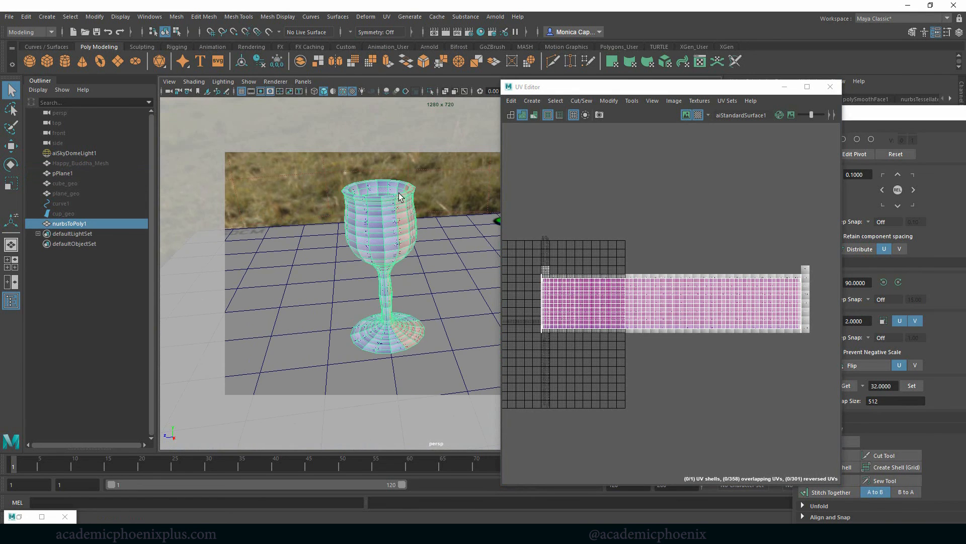
click(379, 227)
click(379, 227)
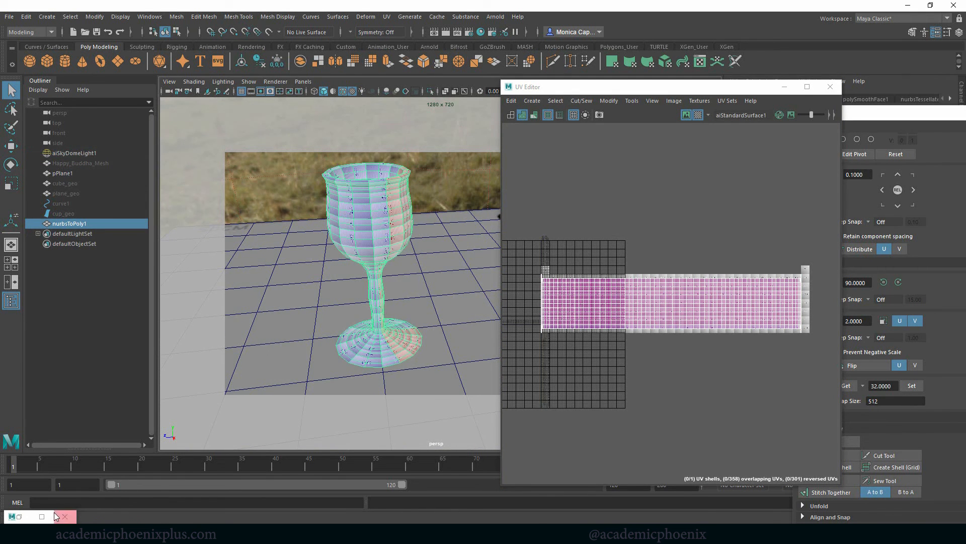
Apply a cylindrical UV projection to the cup, check the resulting UV shell, and return to object selection.
alt+drag(277, 312, 316, 307)
click(386, 17)
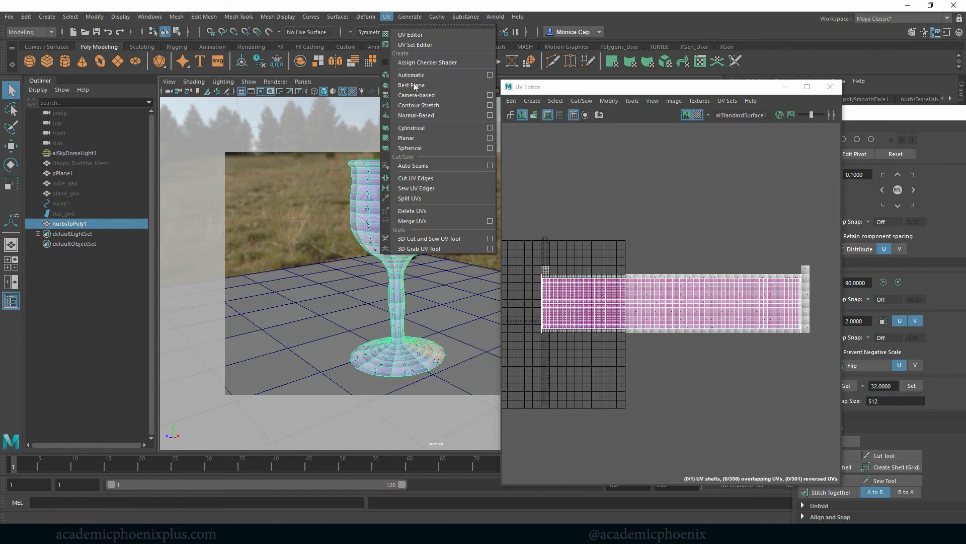
click(457, 131)
alt+drag(378, 237, 441, 255)
key(f)
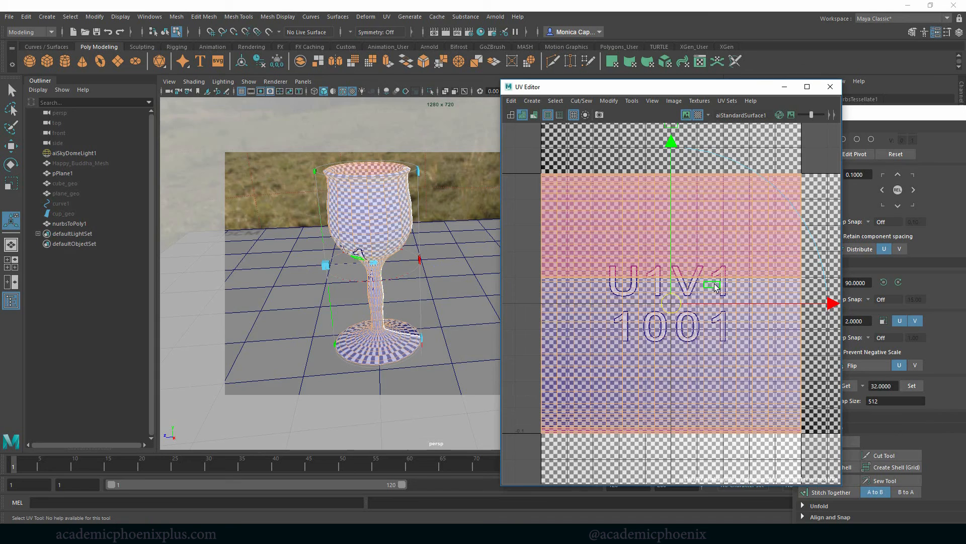
right_drag(703, 284, 690, 277)
mouse_move(427, 226)
alt+mouse_down()
mouse_move(445, 216)
mouse_move(441, 225)
alt+mouse_up()
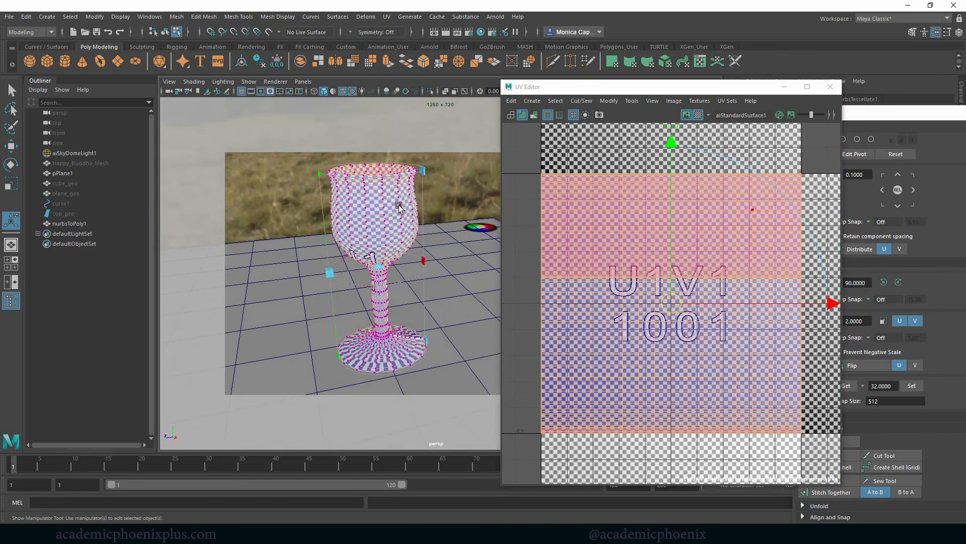
right_drag(399, 207, 384, 186)
key(q)
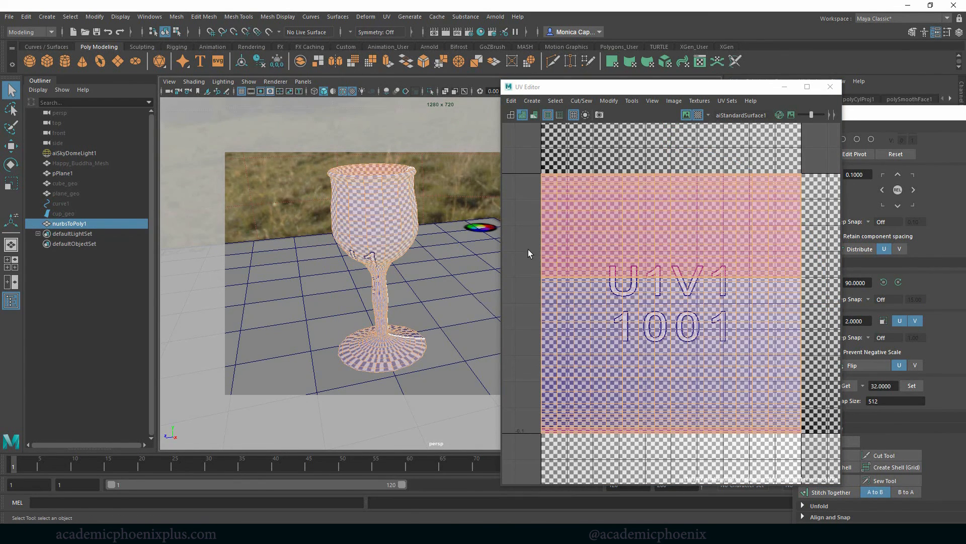
Select the edge loop around the cup's rim, switch to the UV Editing workspace, and cut the UVs along that loop.
alt+drag(379, 216, 347, 279)
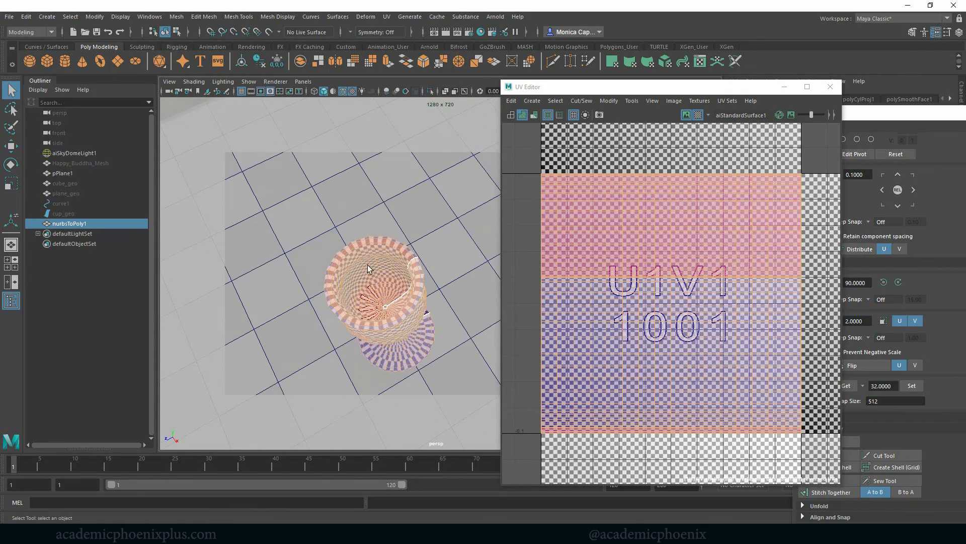
right_drag(353, 250, 435, 261)
click(369, 225)
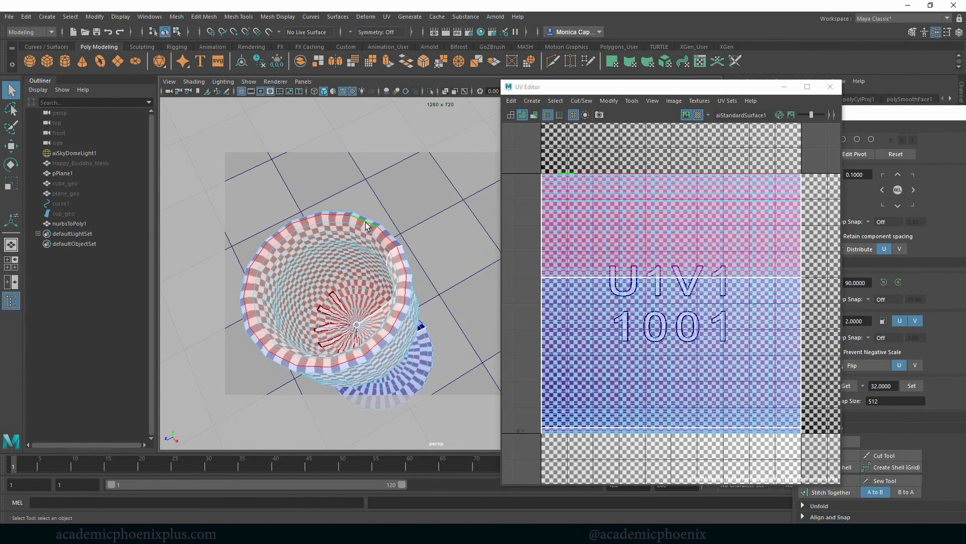
click(895, 18)
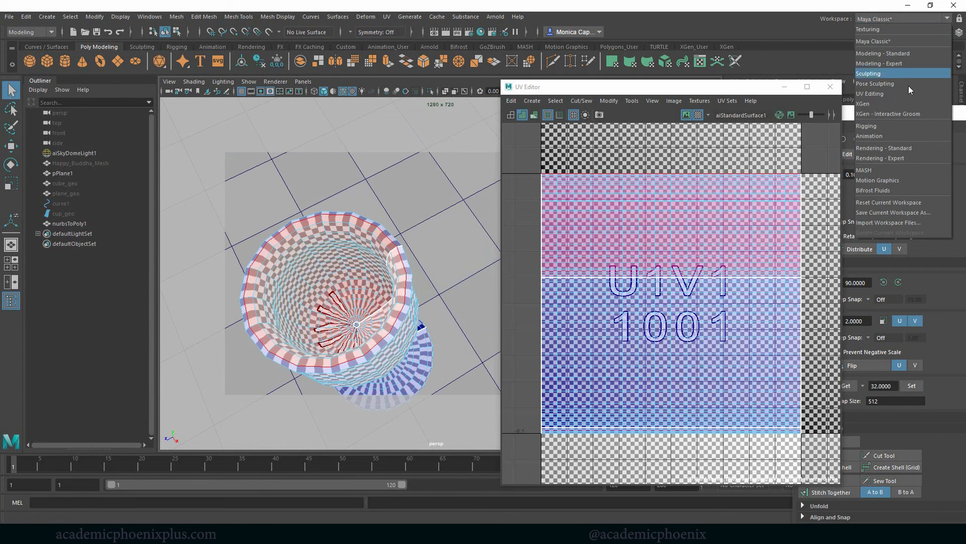
click(885, 93)
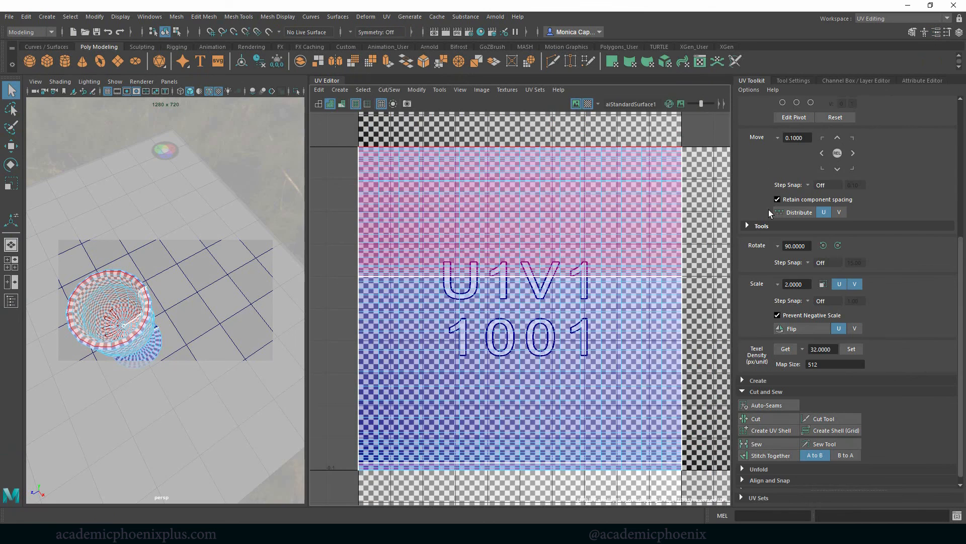
alt+middle_drag(174, 300, 201, 292)
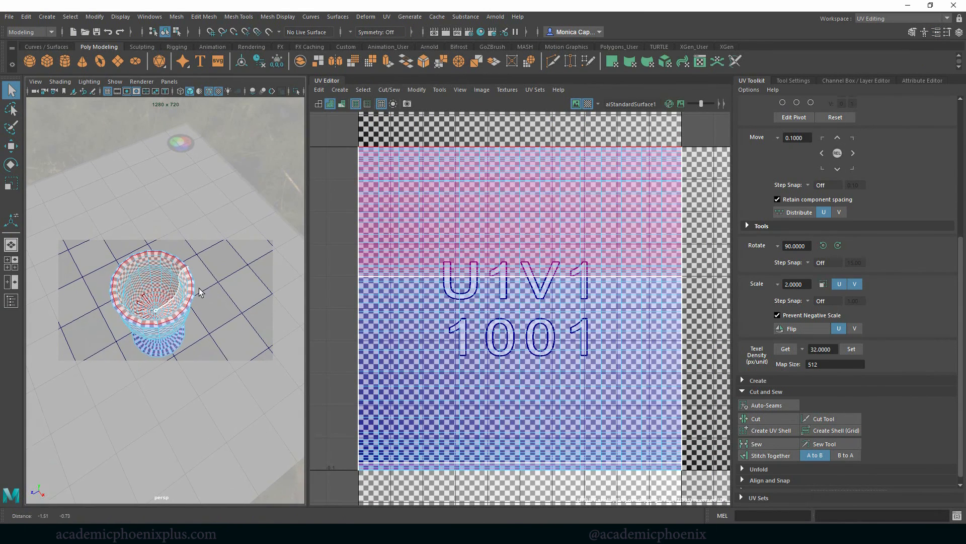
click(756, 418)
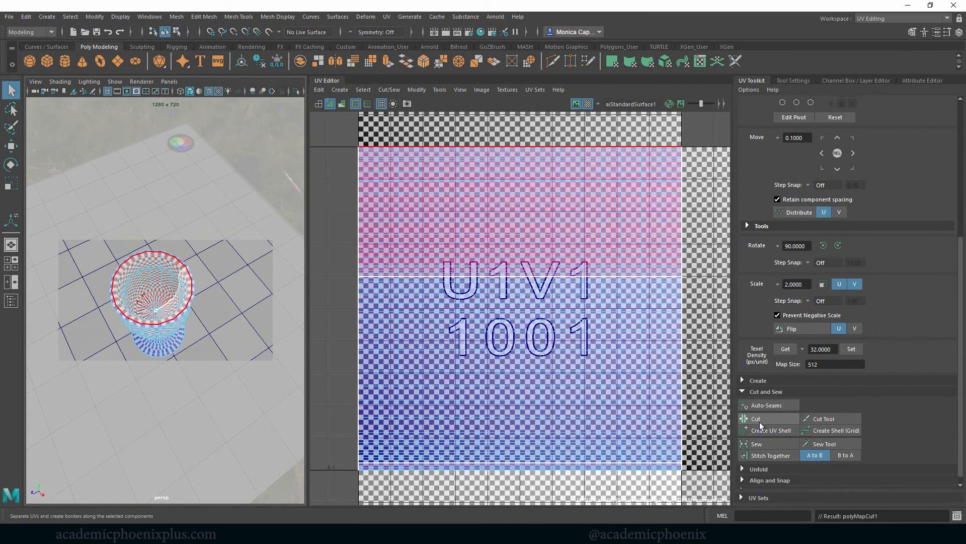
Select the UV shell of the cup's outside and move it horizontally off the inner shell into the U-1V1 tile.
right_click(493, 230)
right_drag(501, 233, 502, 257)
double_click(531, 312)
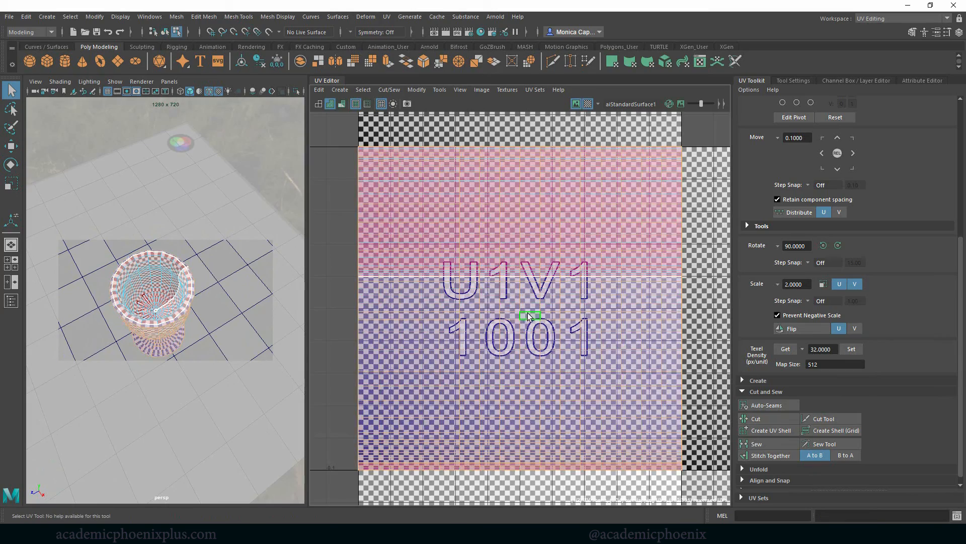
scroll(560, 276, down, 4)
key(w)
drag(614, 298, 388, 297)
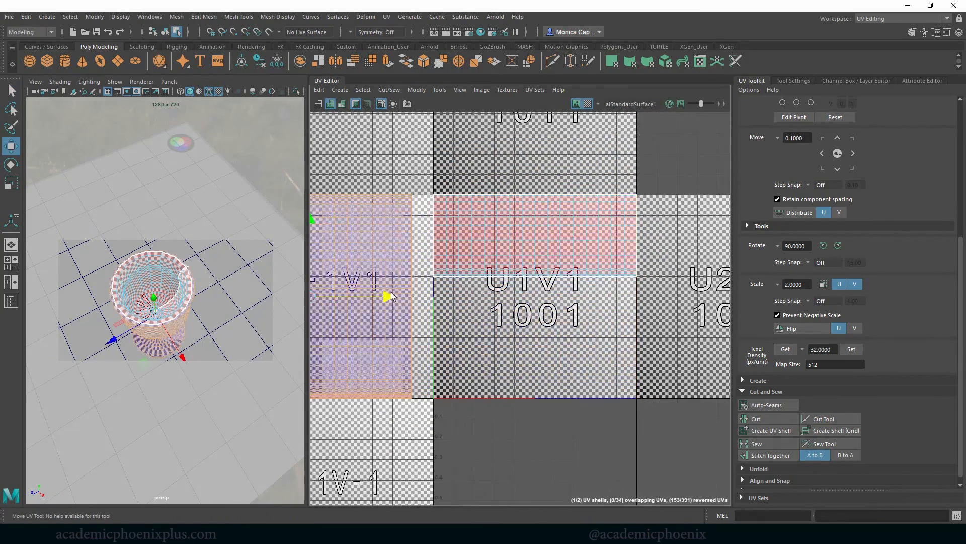
Select the inner bowl's UV shell in tile 1001 and flip it in U.
click(543, 252)
double_click(556, 266)
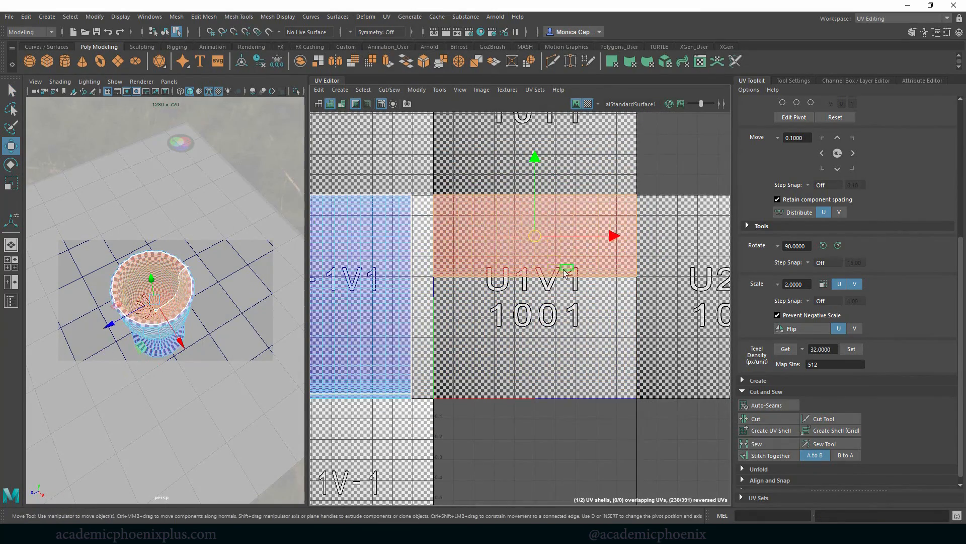
click(796, 328)
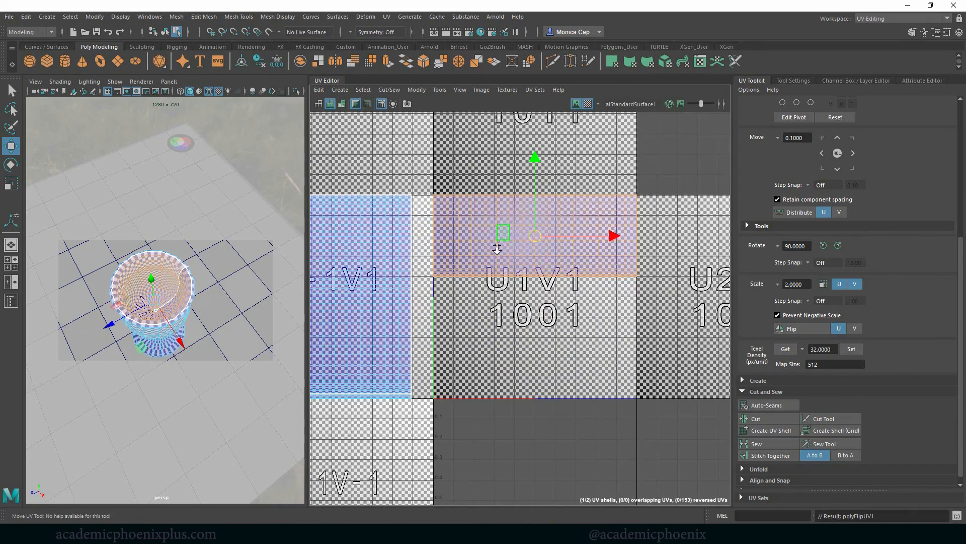
Scale the inner bowl's UV shell down to a small rectangle and place it in the upper-right corner of tile 1001.
alt+right_drag(497, 249, 394, 228)
key(r)
drag(535, 237, 470, 261)
key(w)
drag(539, 238, 601, 213)
alt+middle_drag(463, 302, 578, 264)
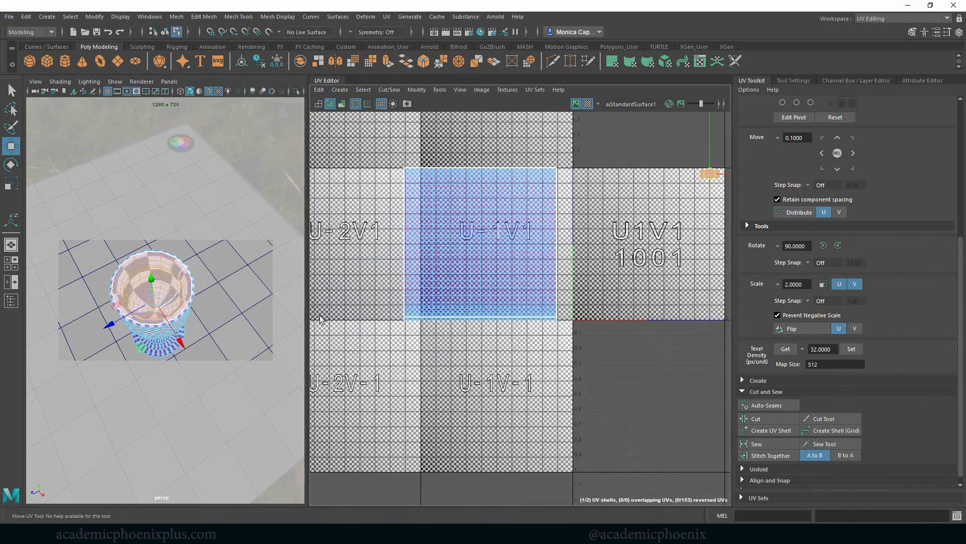
Select areas in the upper part of the outer shell to examine which part of the layout covers the bowl.
mouse_move(531, 287)
alt+middle_down()
mouse_move(538, 280)
mouse_move(532, 287)
alt+middle_up()
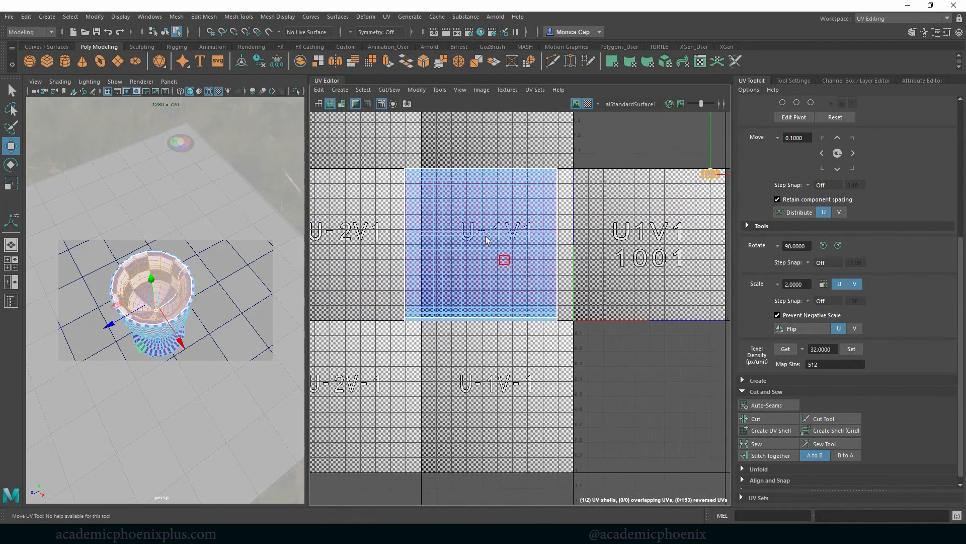
click(509, 213)
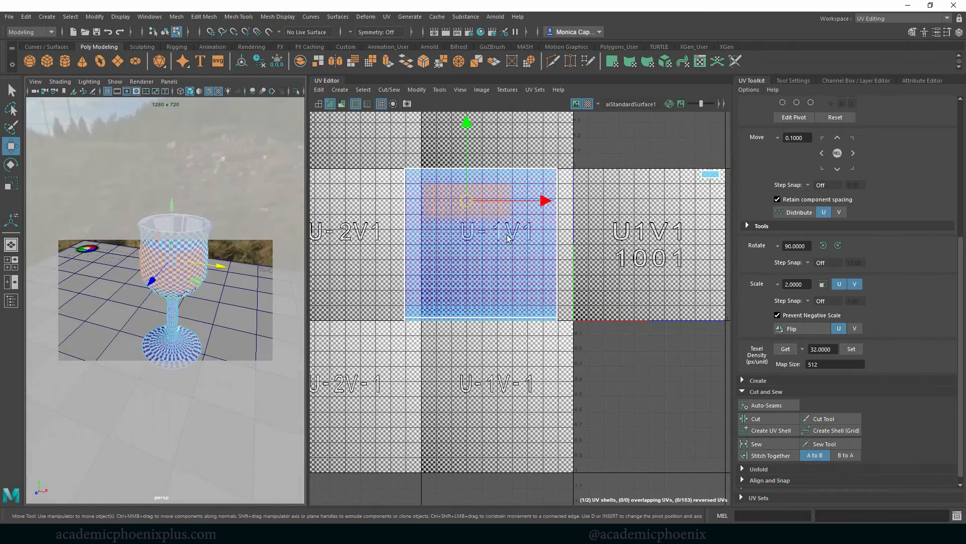
alt+right_drag(508, 239, 593, 276)
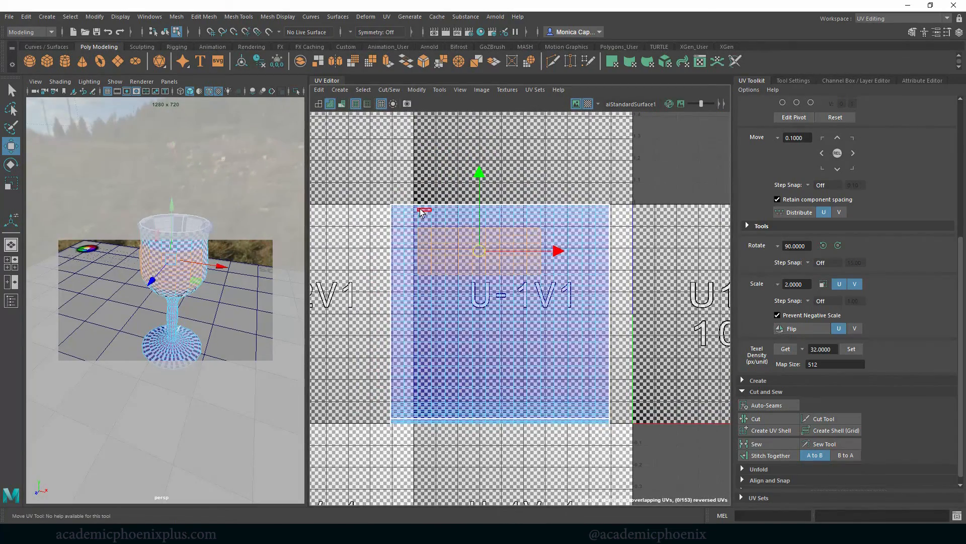
drag(562, 301, 563, 301)
alt+drag(177, 315, 211, 299)
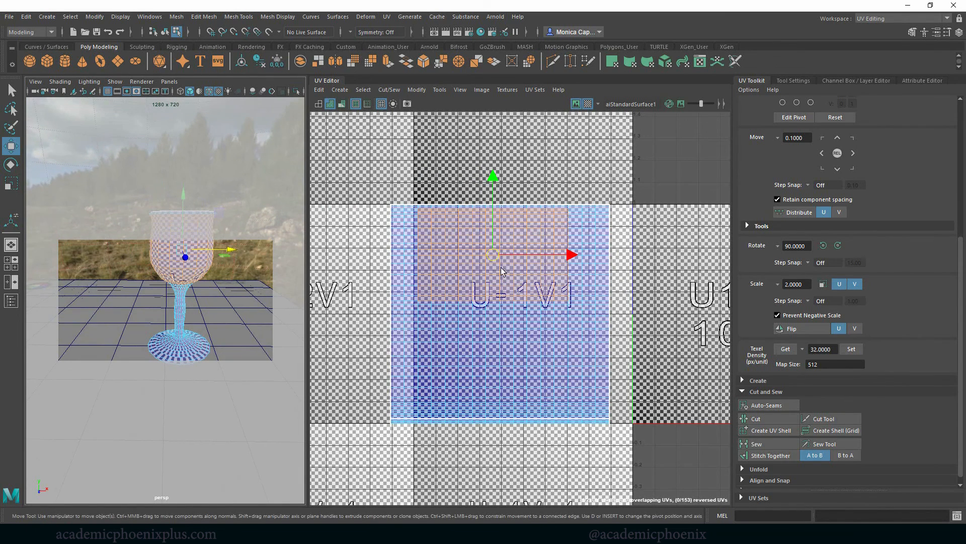
Select the edge loop where the bowl's underside meets the stem and cut the outer UVs along it.
click(224, 298)
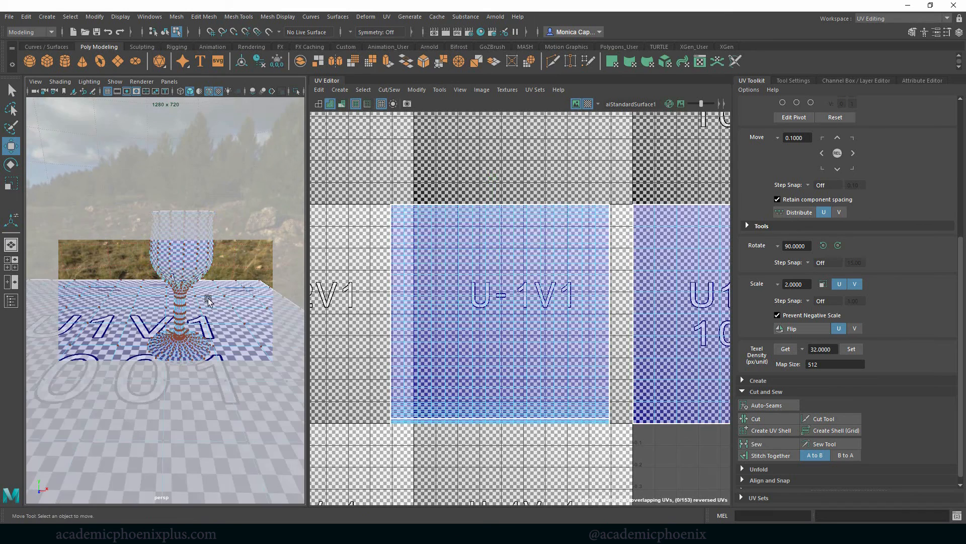
click(199, 266)
scroll(206, 282, up, 6)
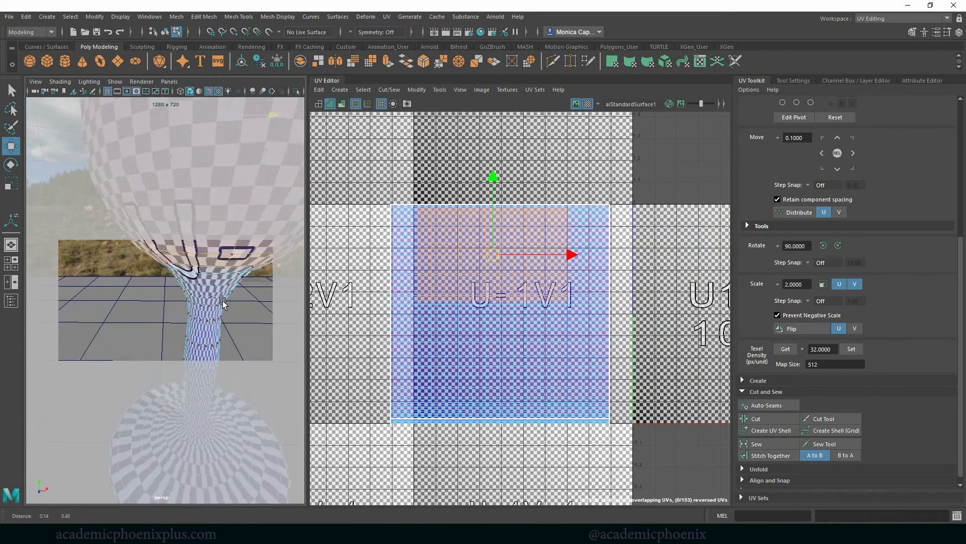
right_drag(213, 290, 204, 276)
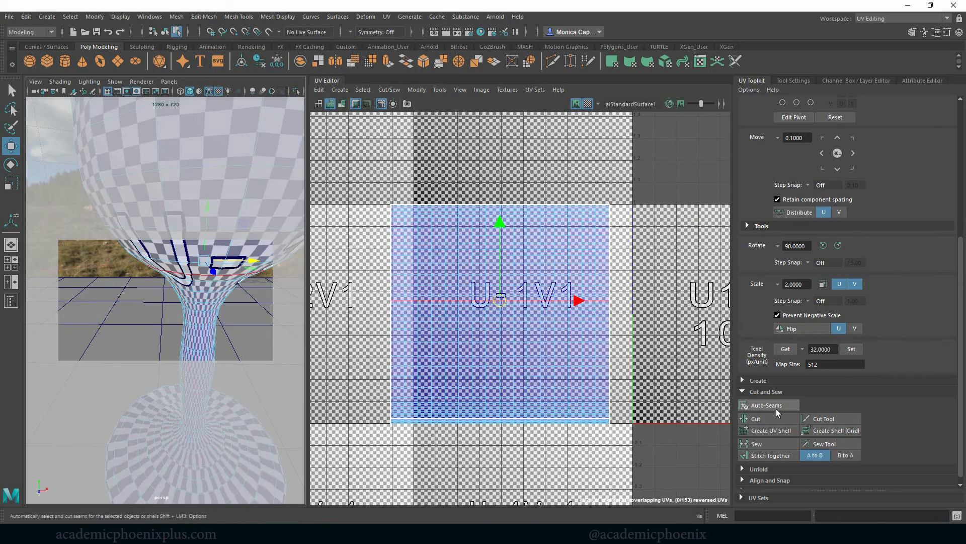
click(765, 417)
Scale down the stem-and-base UV shell and place it just below the inner bowl's shell in tile 1001.
alt+right_drag(525, 313, 352, 300)
alt+middle_drag(507, 305, 438, 309)
right_drag(468, 339, 464, 359)
double_click(460, 360)
key(r)
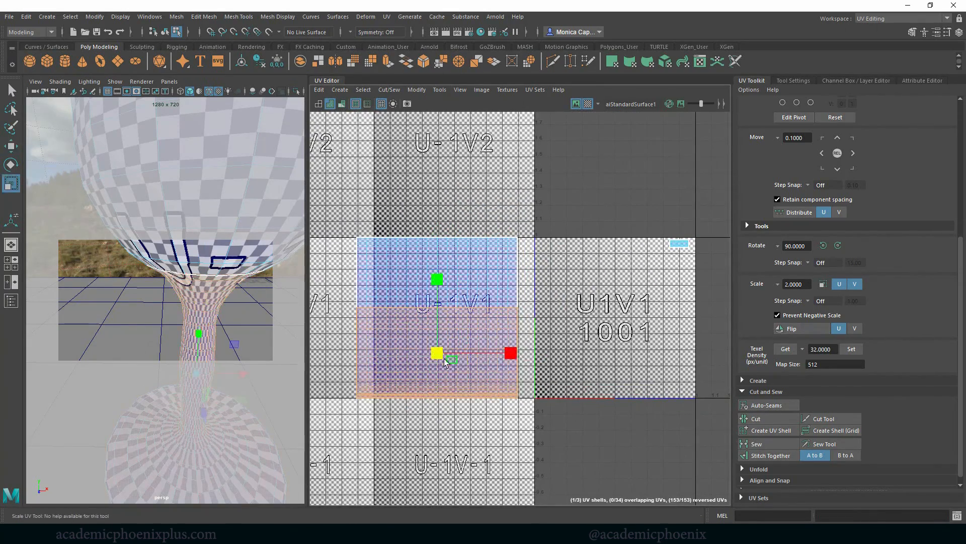
drag(439, 355, 390, 367)
key(w)
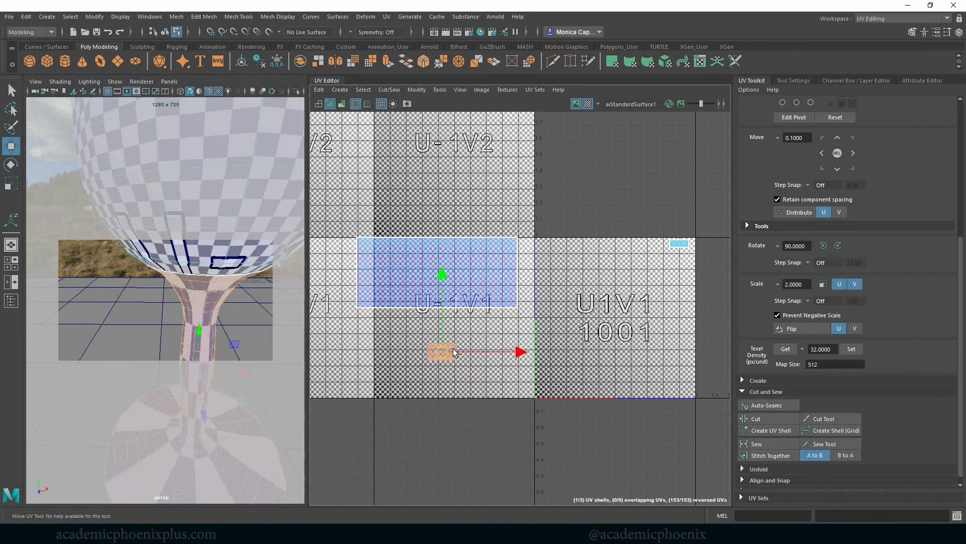
drag(445, 350, 676, 266)
Center the outer bowl's UV shell in the U-1V1 tile and cut it along two vertical edge lines, a quarter in from each end.
double_click(426, 284)
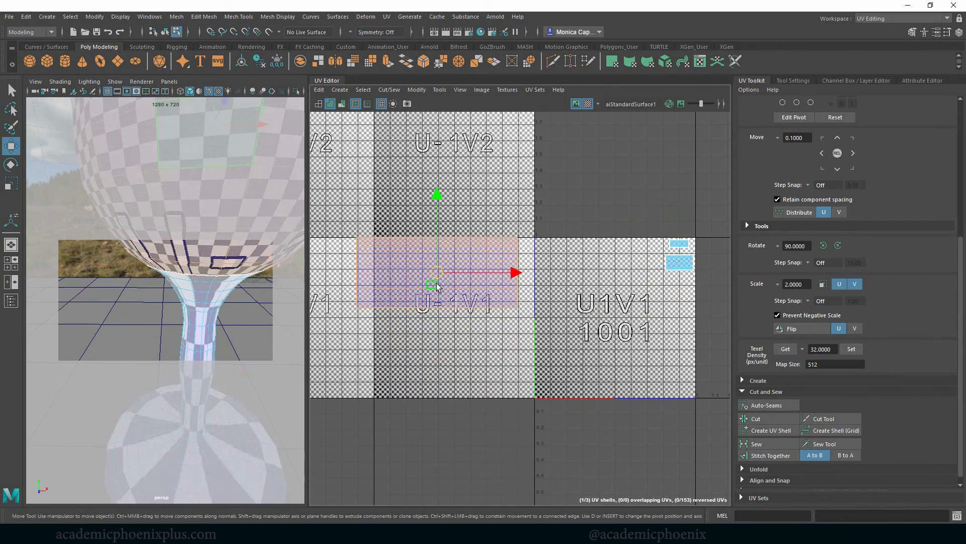
drag(442, 280, 459, 312)
key(r)
right_drag(485, 301, 492, 276)
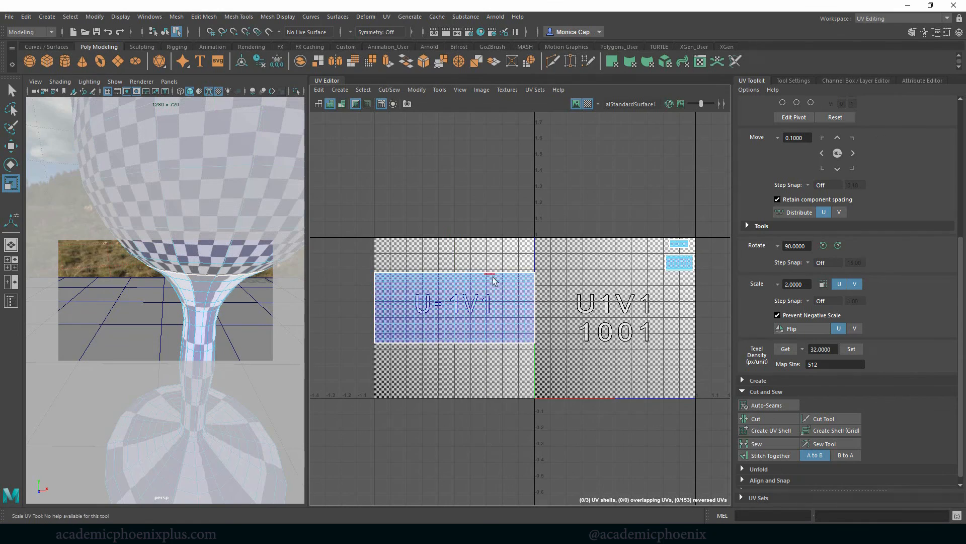
click(495, 289)
click(495, 312)
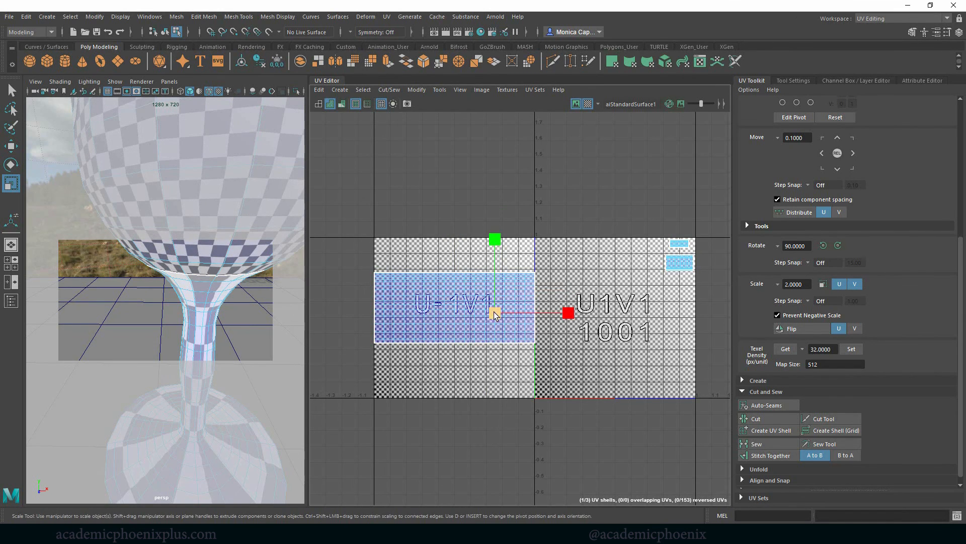
double_click(496, 335)
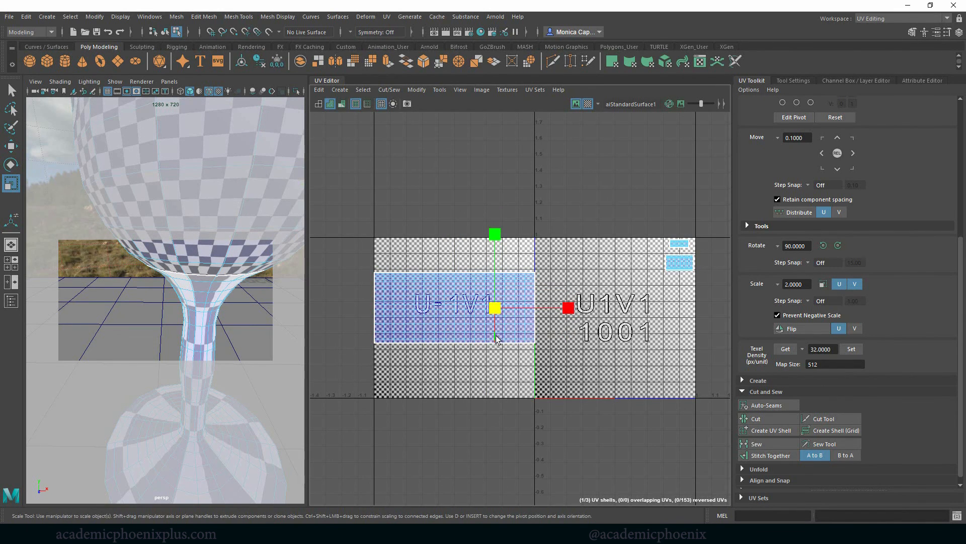
shift+double_click(413, 326)
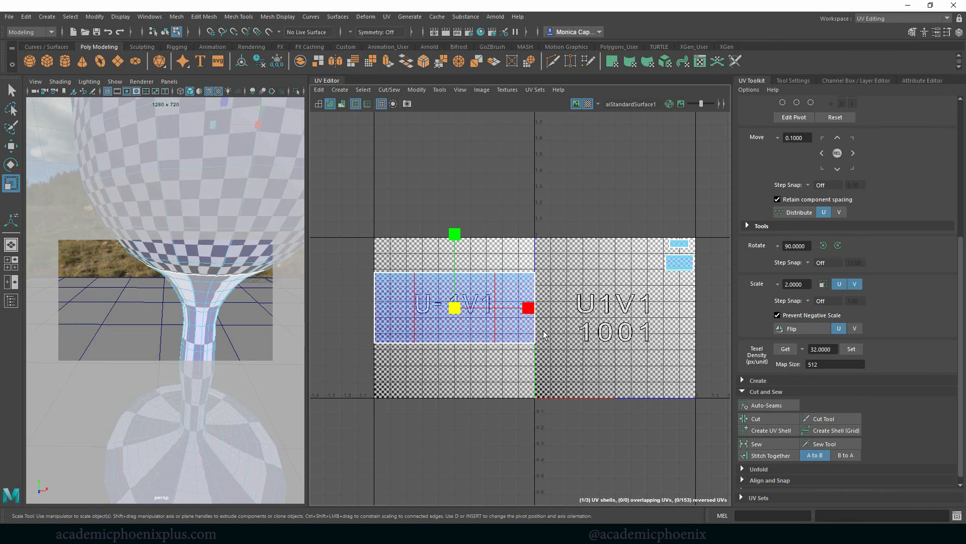
click(756, 418)
Scale down the right strip of the outer bowl's UVs and place it left of the small shells in tile 1001.
right_drag(513, 321, 518, 333)
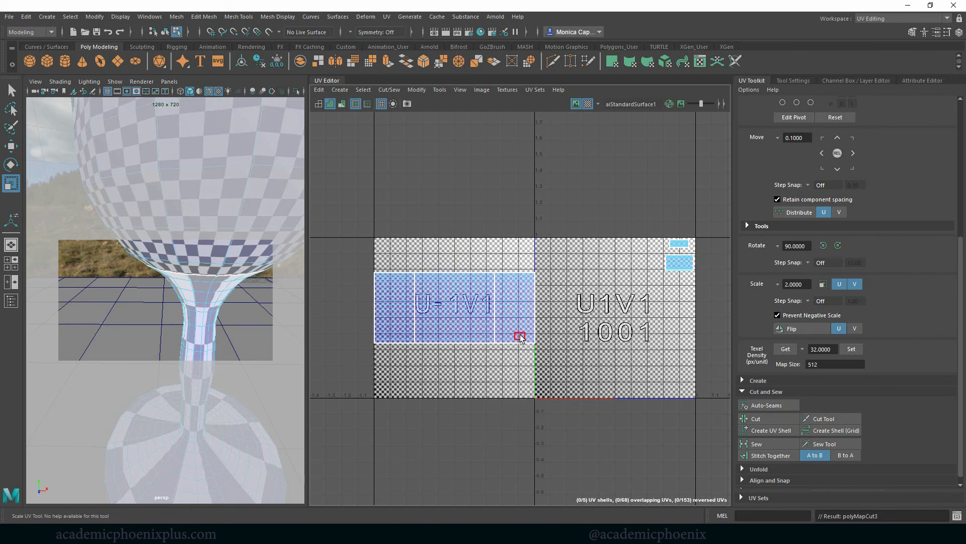
click(518, 322)
key(w)
drag(522, 315, 656, 253)
key(r)
key(w)
key(r)
key(w)
Scale down the left strip of the outer bowl's UVs and place it beside the other strip in tile 1001.
click(390, 314)
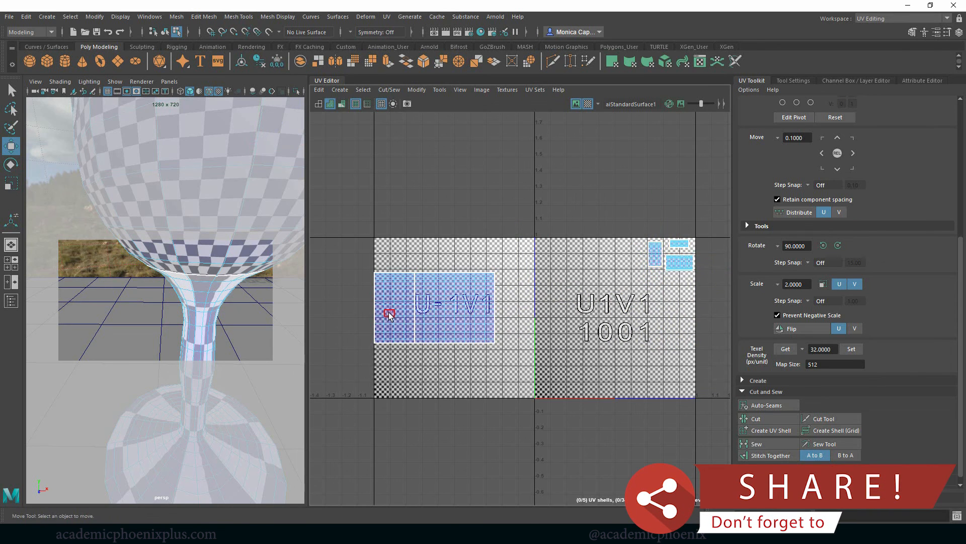
click(400, 328)
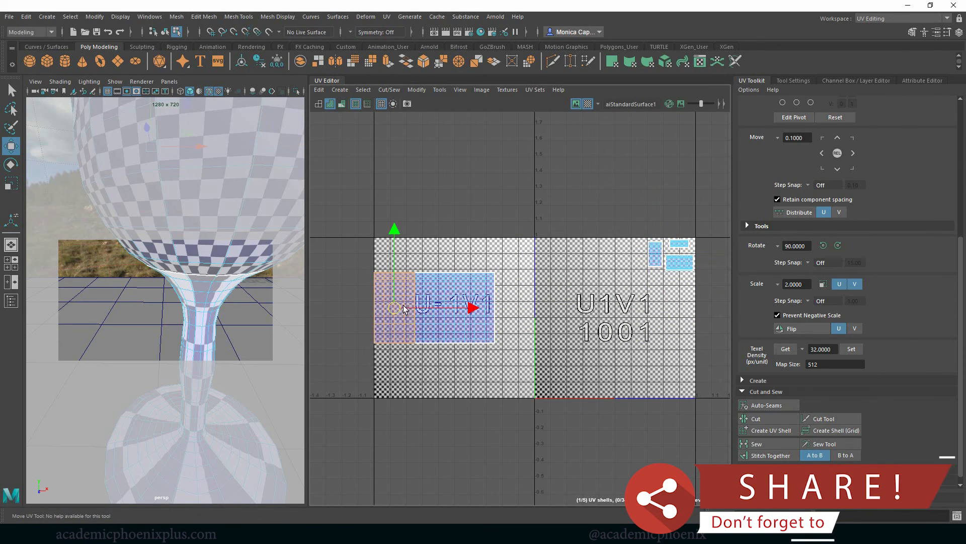
drag(401, 328, 571, 278)
key(r)
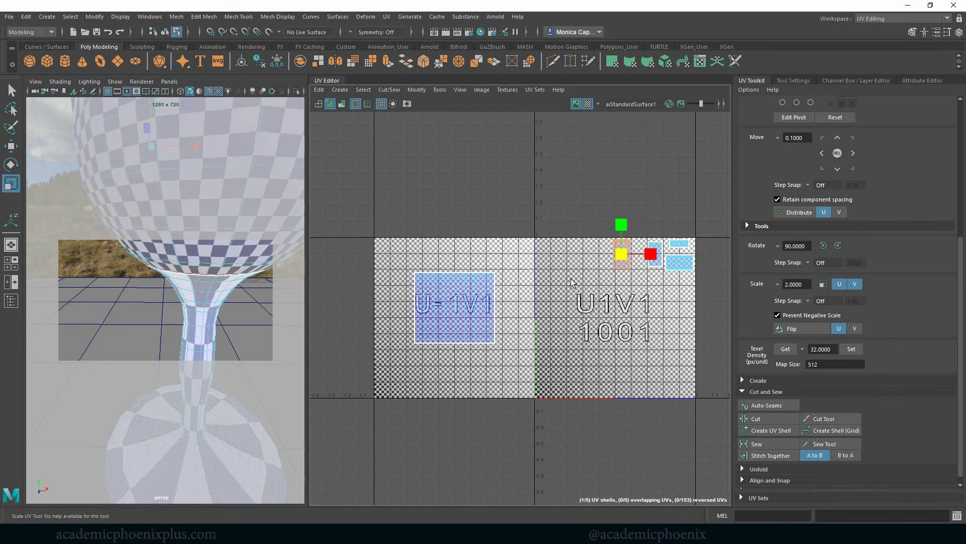
key(w)
drag(628, 254, 638, 253)
Move the middle section of the outer bowl's UVs into tile 1001 and enlarge it to fill the space below the small shells.
click(457, 319)
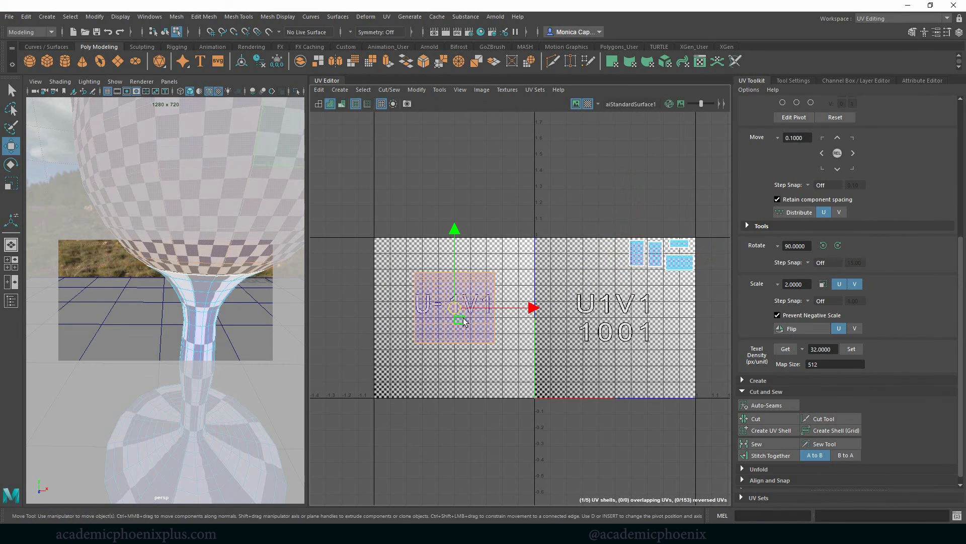
drag(455, 309, 624, 340)
key(r)
key(w)
key(r)
key(w)
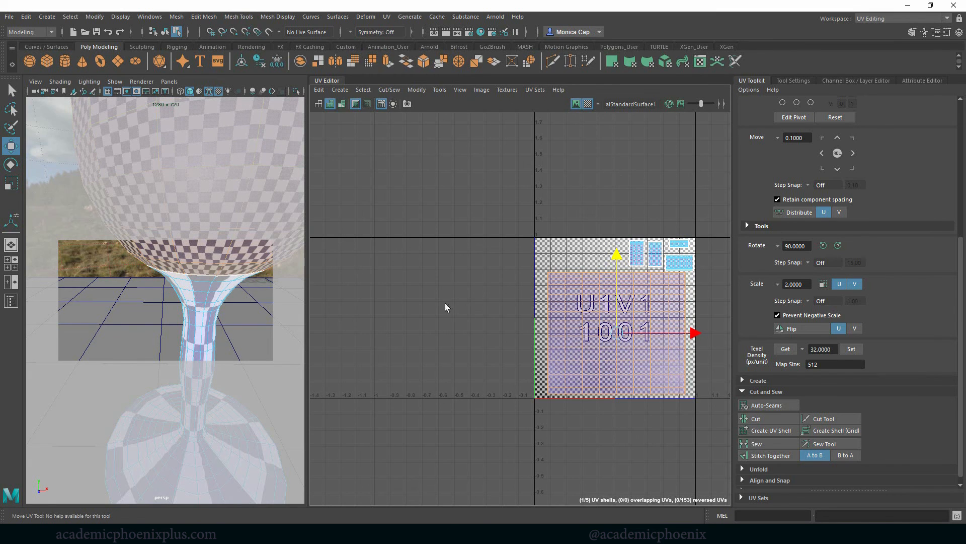
Clean up the whole cup object by centering its pivot, deleting its history and freezing its transformations.
alt+right_drag(232, 280, 186, 272)
alt+drag(210, 290, 236, 302)
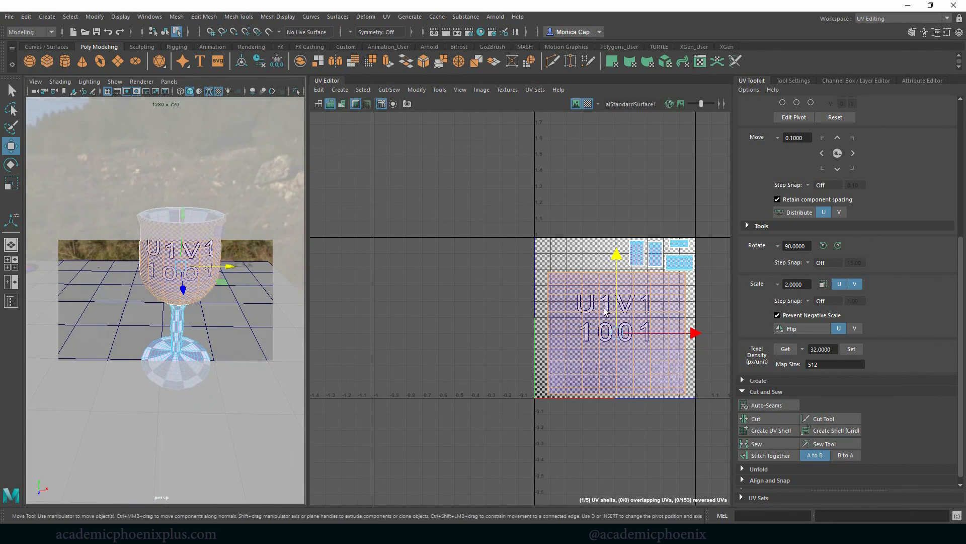
alt+right_drag(658, 262, 677, 265)
click(679, 265)
right_drag(193, 255, 234, 243)
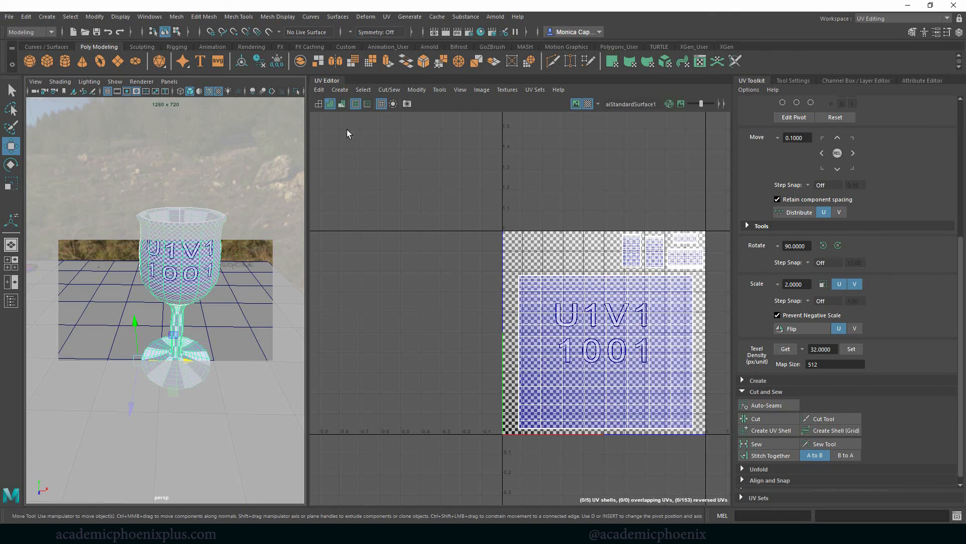
click(260, 61)
click(276, 62)
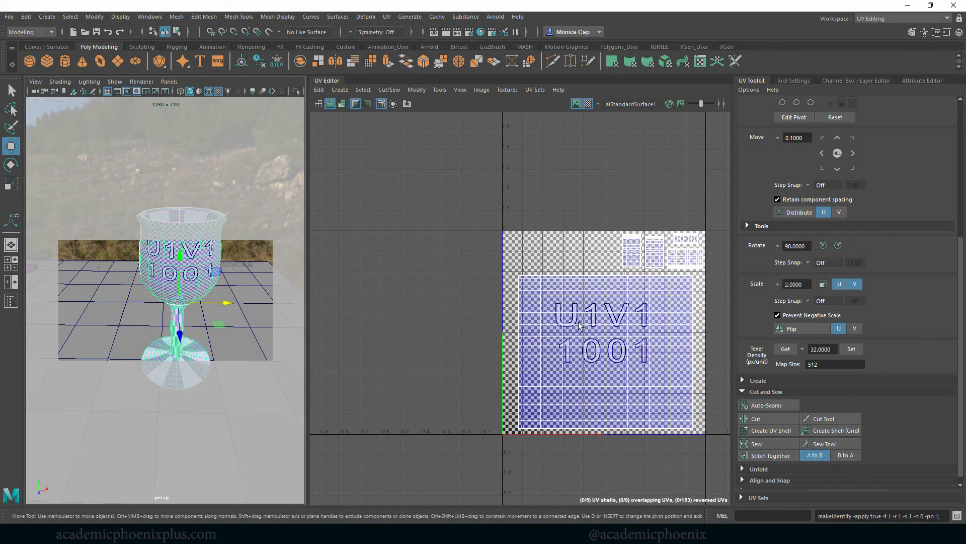
Export a 2048 x 2048 TIFF UV snapshot of tile U 1, V 1 to the project's images folder as glass_UVsnap.
click(481, 90)
click(523, 247)
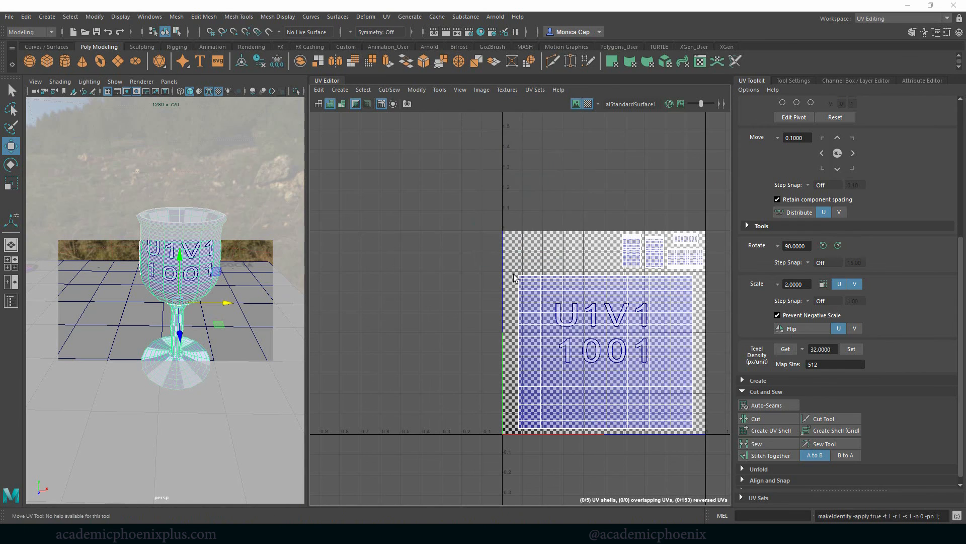
double_click(789, 183)
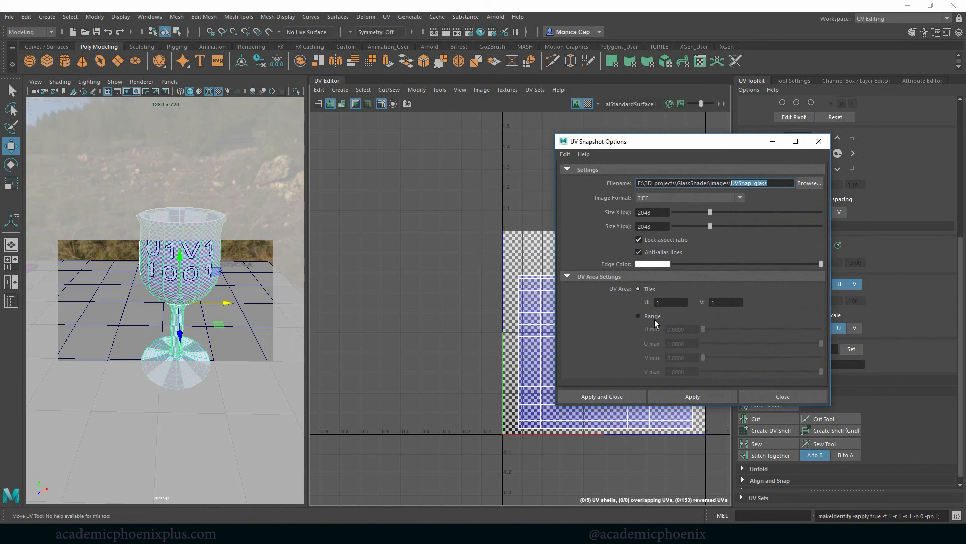
text(glass_UVsnap)
click(592, 397)
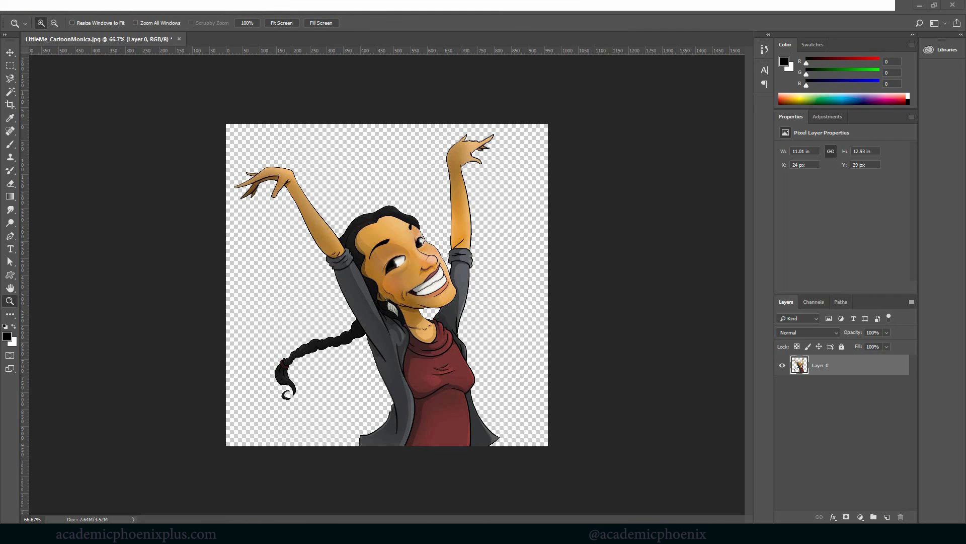
Switch to Photoshop, open glass_UVsnap.tif as its own document and delete the Alpha 1 channel.
drag(597, 120, 357, 42)
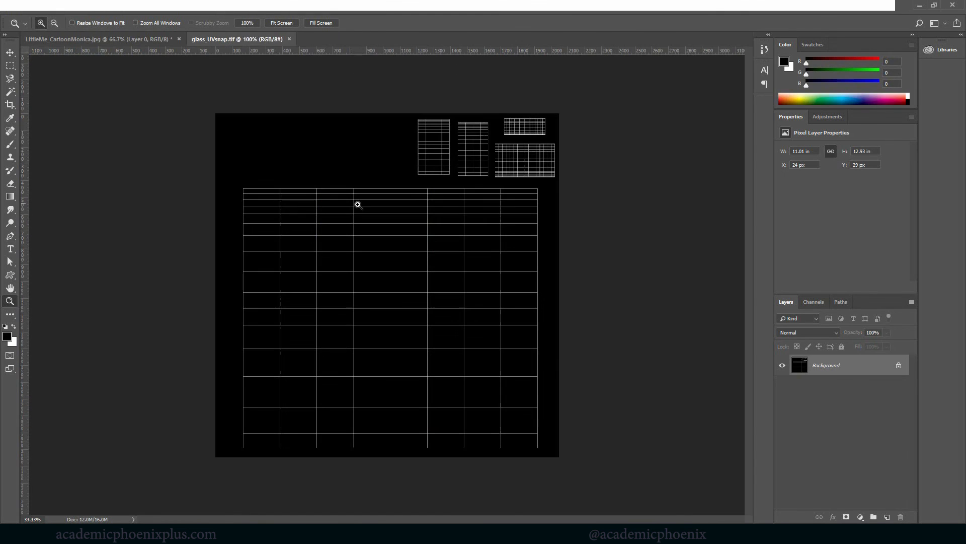
click(823, 303)
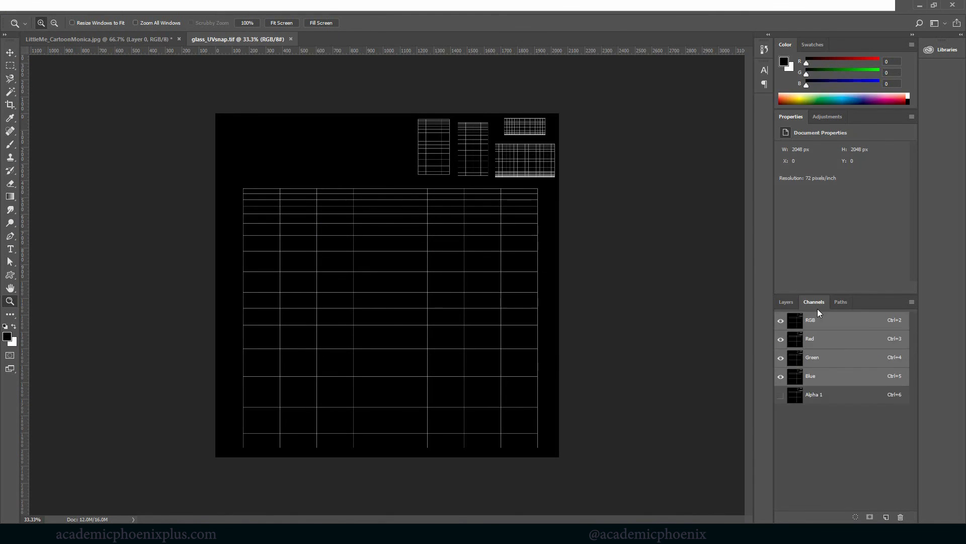
drag(899, 397, 899, 516)
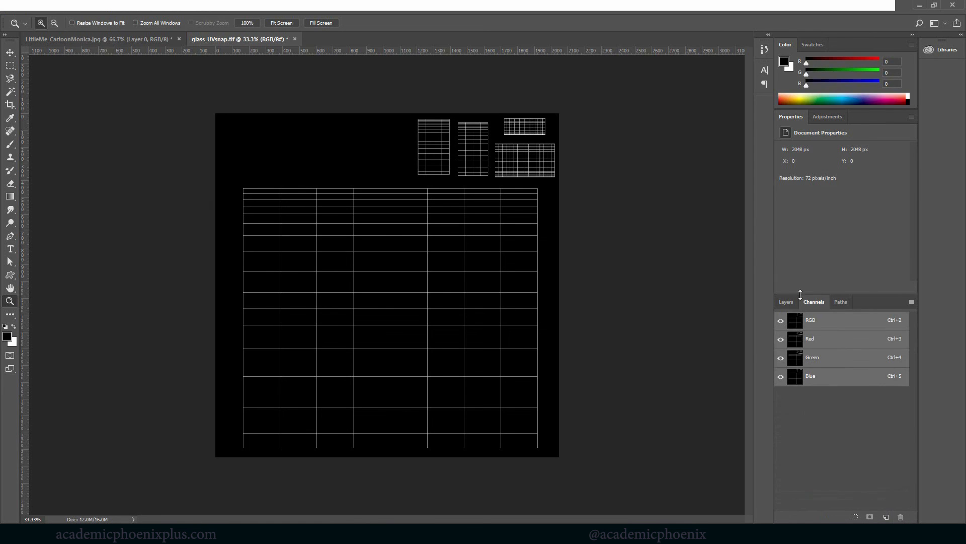
Convert the UV snapshot's locked Background into a regular layer, keeping the default name.
click(781, 304)
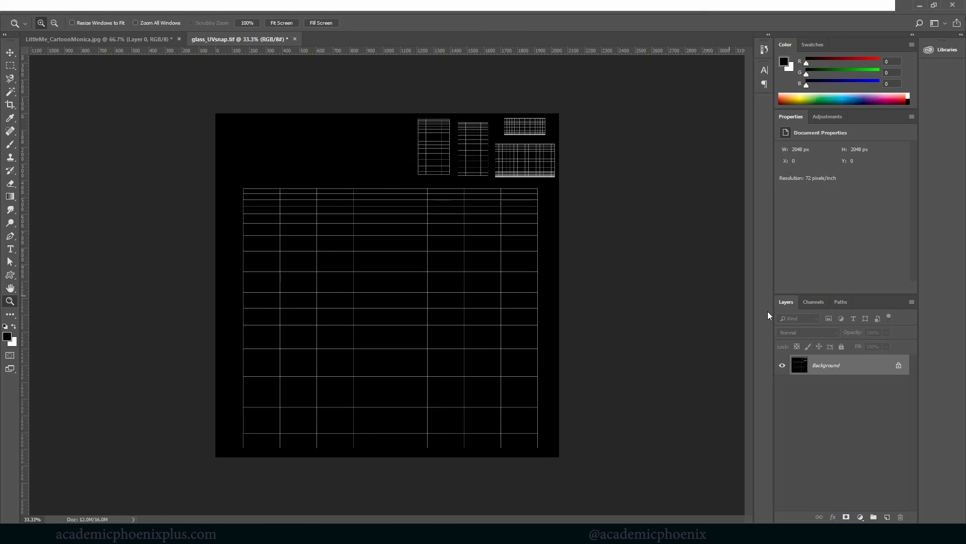
double_click(830, 367)
key(Return)
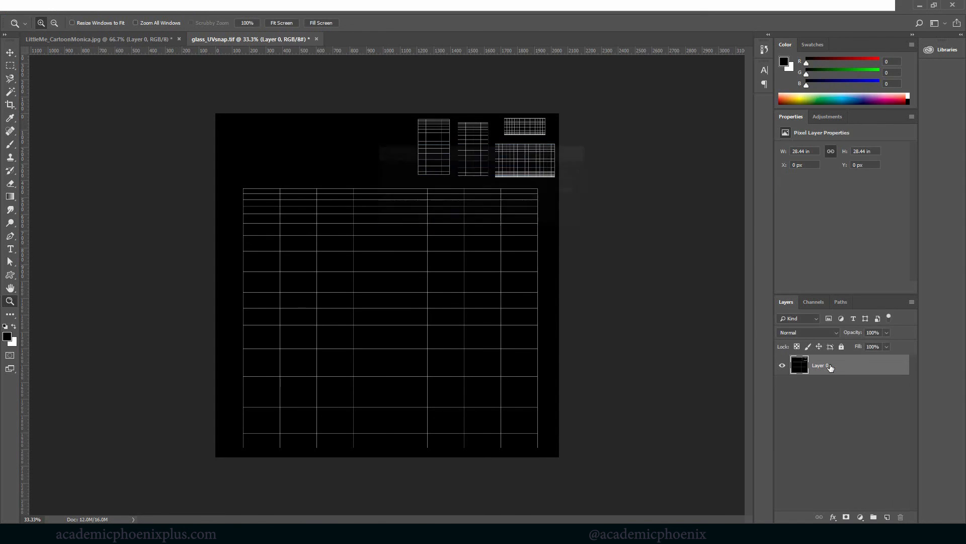
Copy the cartoon character into glass_UVsnap.tif, scale it to about 124% and place it over the large bowl shell.
click(89, 40)
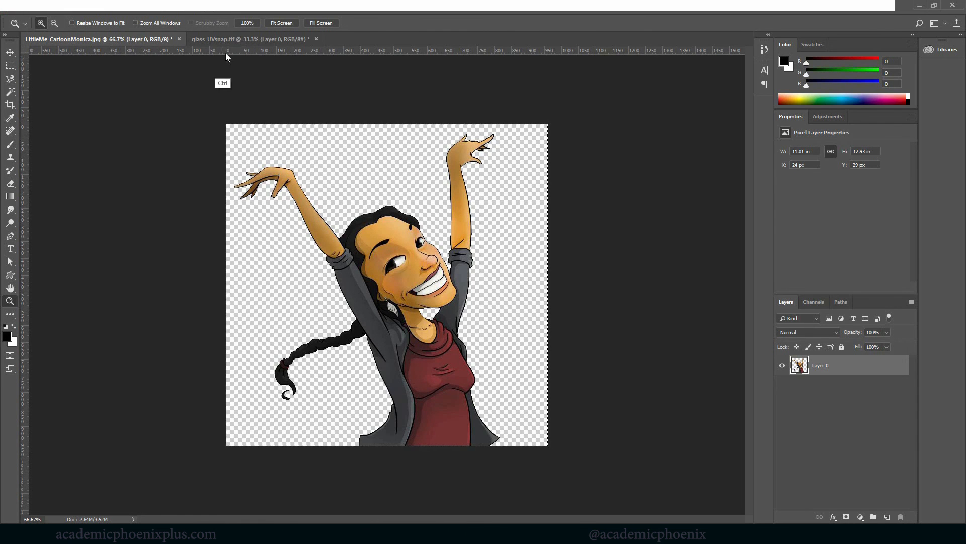
click(243, 39)
key(ctrl+v)
key(ctrl+t)
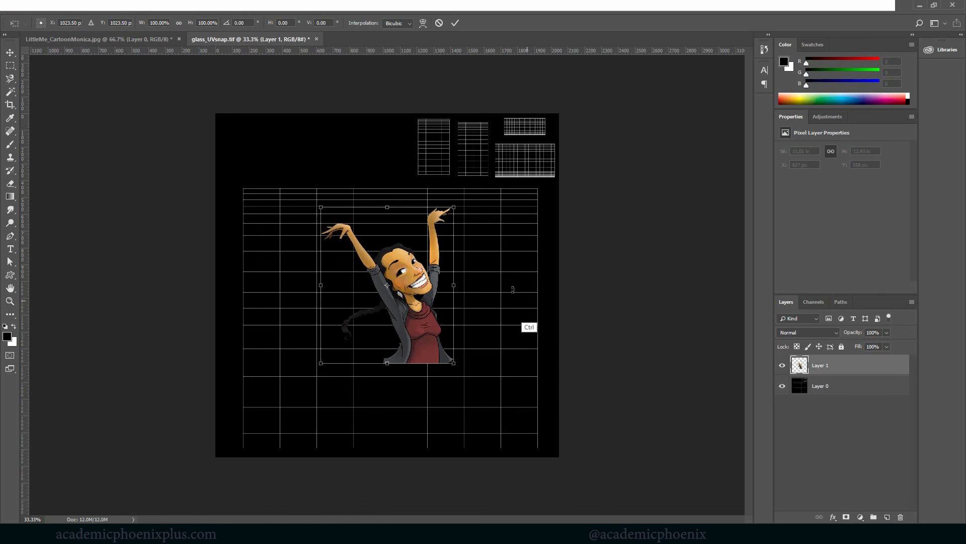
drag(453, 207, 485, 169)
drag(428, 264, 412, 305)
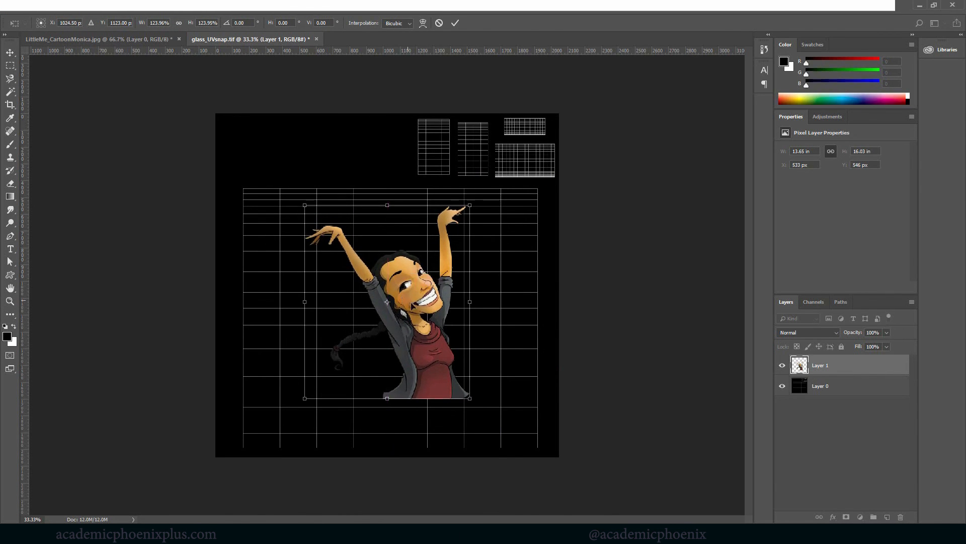
key(Return)
key(z)
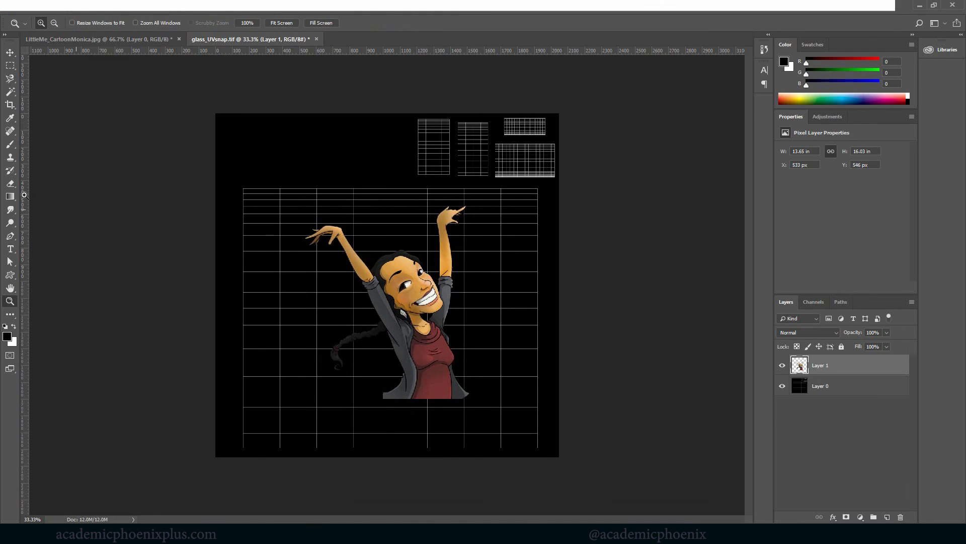
Add the text "Academic Phoenix Plus" in red Verdana Bold, 30 px, below the cartoon character.
click(10, 248)
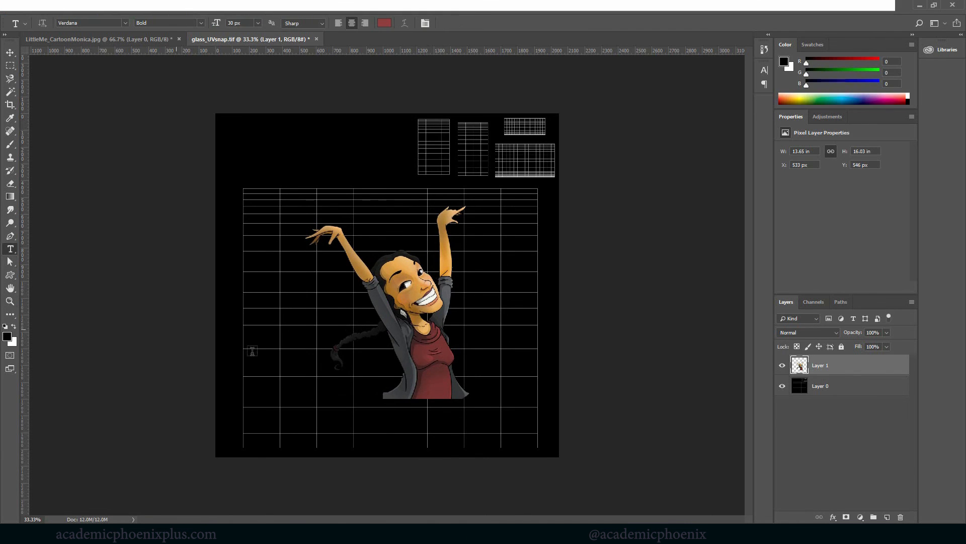
click(346, 418)
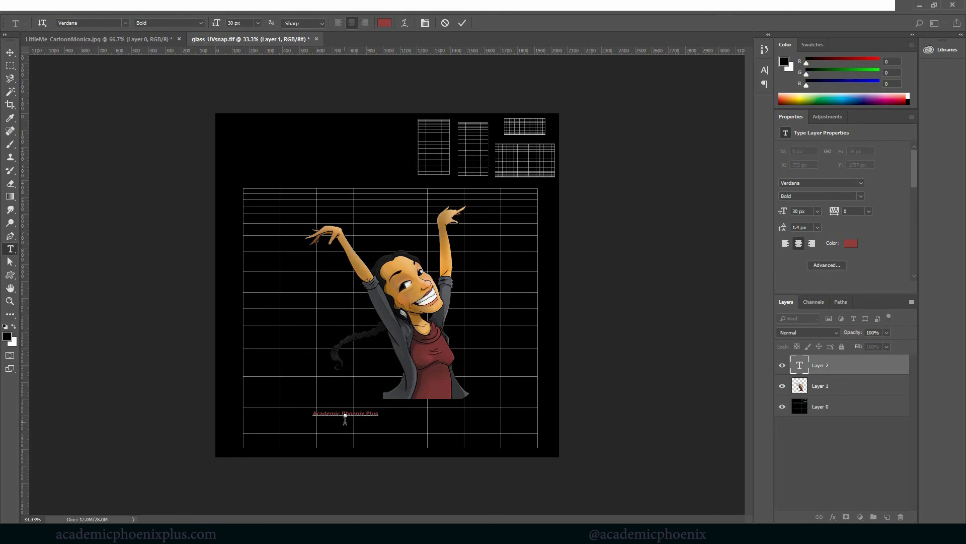
click(10, 52)
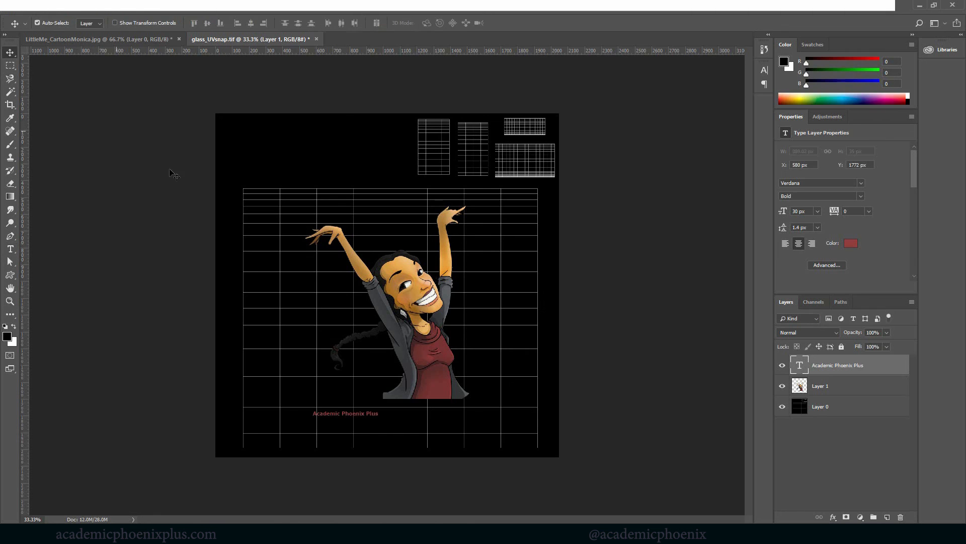
Scale the Academic Phoenix Plus text to about 188% and center it directly under the character.
key(ctrl+t)
drag(379, 410, 468, 401)
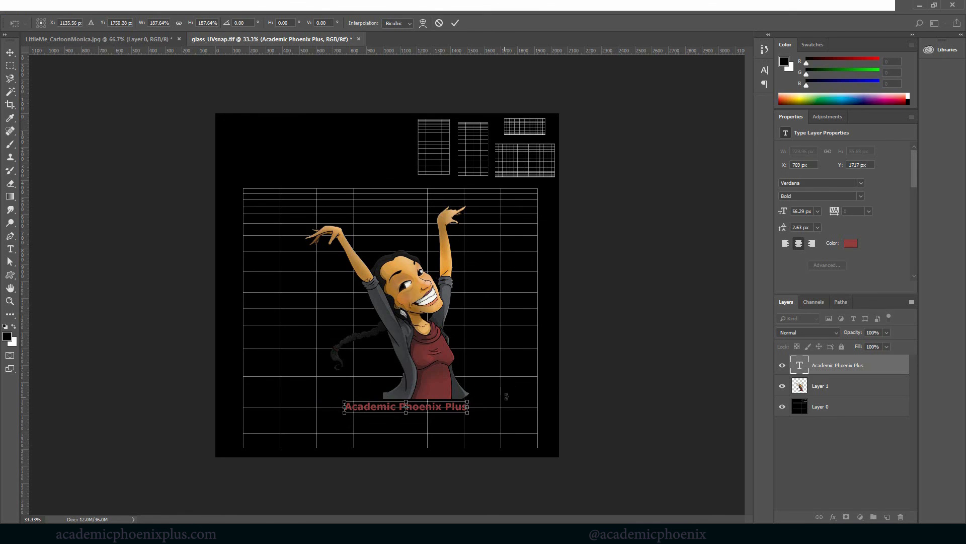
key(Return)
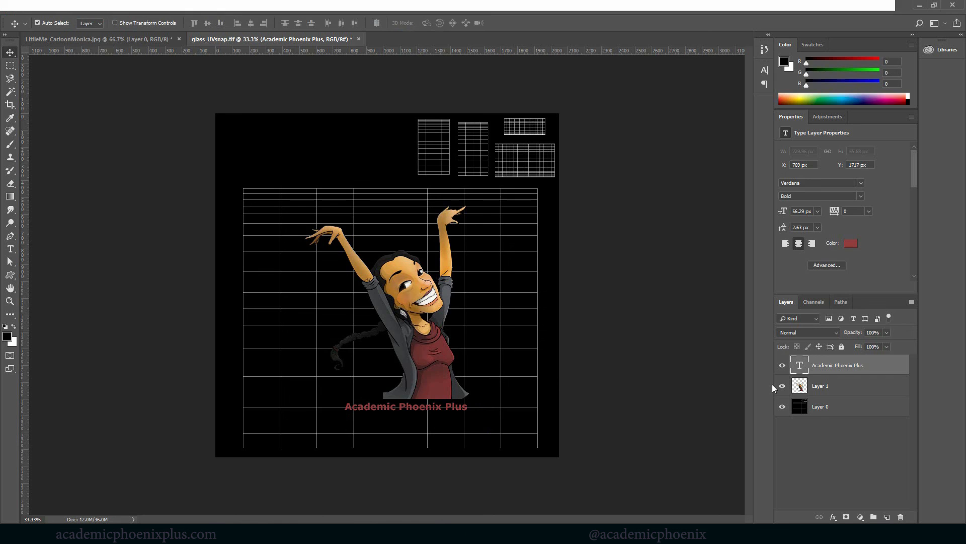
Scale the cartoon character layer down to about 84%, keeping its base just above the text.
click(845, 384)
key(ctrl+t)
shift+drag(472, 205, 444, 235)
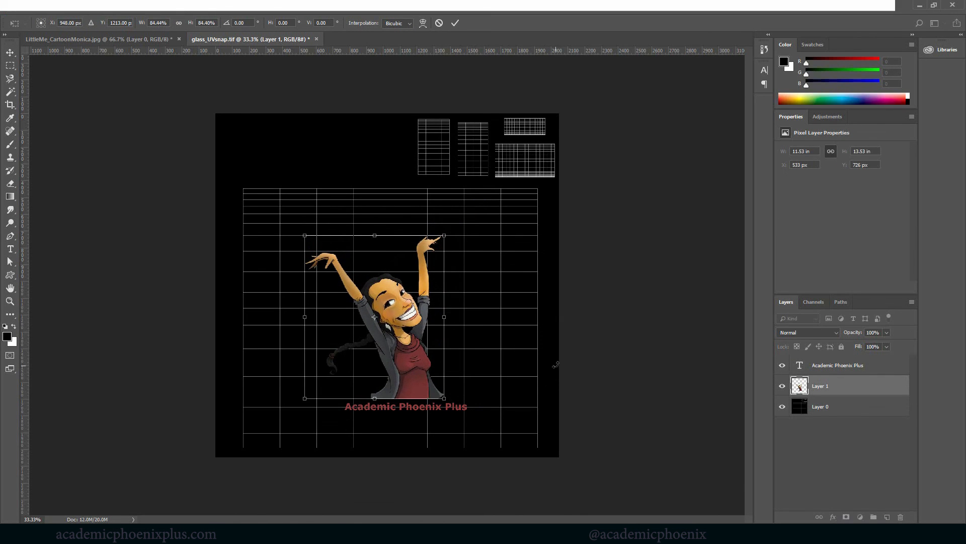
key(Return)
Nudge the character and text layers together up and slightly left within the large UV shell.
shift+click(836, 365)
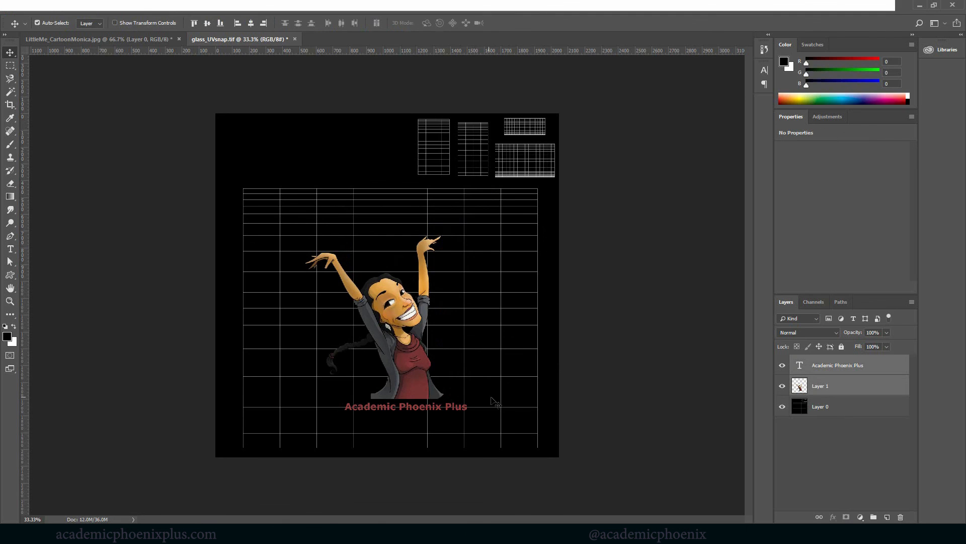
key(shift+Up)
key(shift+Up)
key(shift+Up)
key(shift+Up)
key(shift+Up)
key(shift+Up)
key(shift+Up)
key(shift+Up)
key(shift+Up)
key(shift+Up)
key(shift+Up)
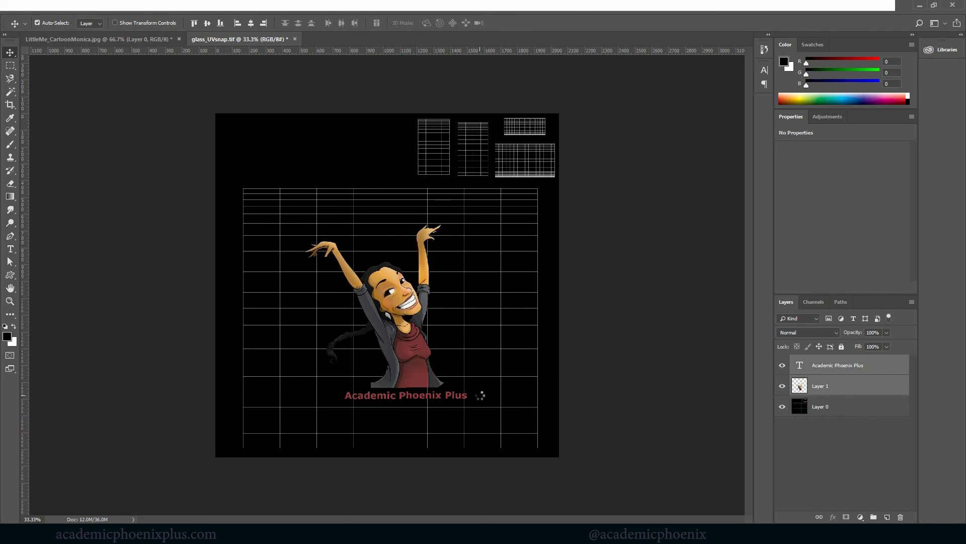
key(Down)
key(Down)
key(Down)
key(Down)
key(Left)
key(Left)
key(Left)
key(Left)
key(Left)
key(Left)
key(Left)
key(Left)
key(Left)
key(Left)
key(Left)
key(Left)
key(Left)
key(Left)
key(Left)
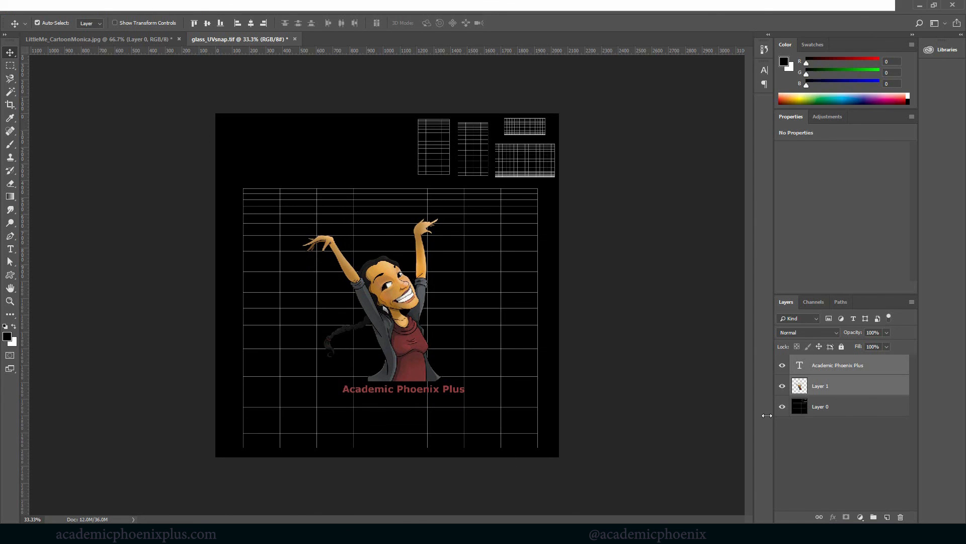
Hide the UV snapshot layer and add a white-filled layer between it and the character layer.
click(782, 406)
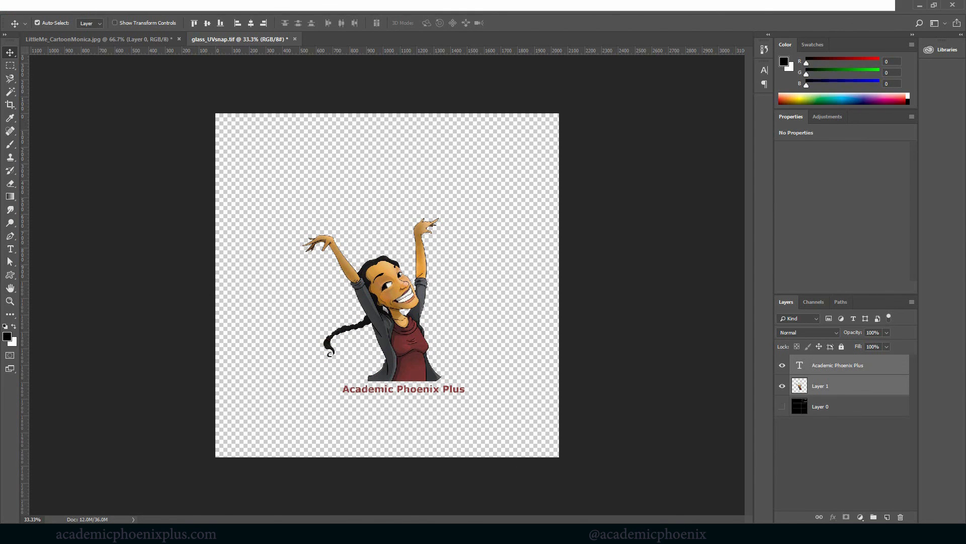
click(867, 465)
click(888, 517)
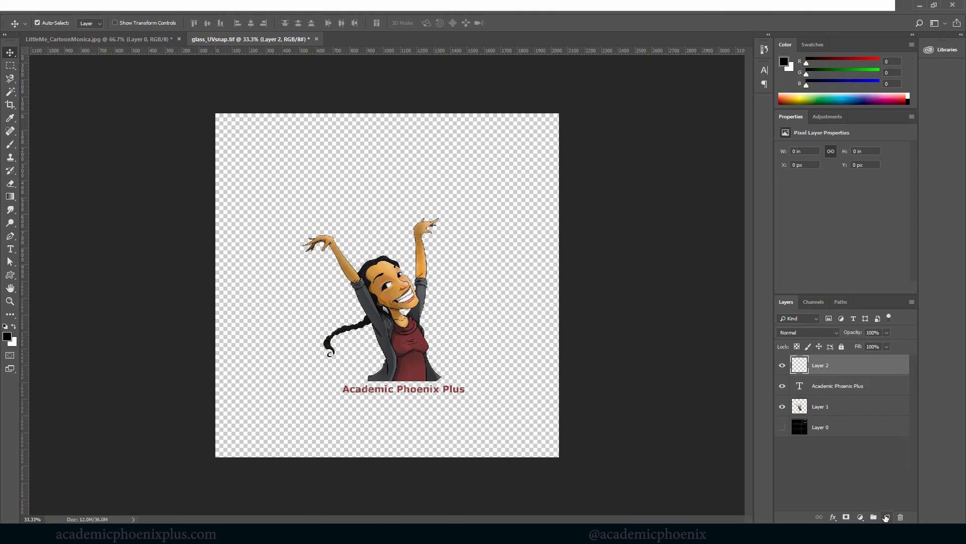
drag(801, 366, 805, 417)
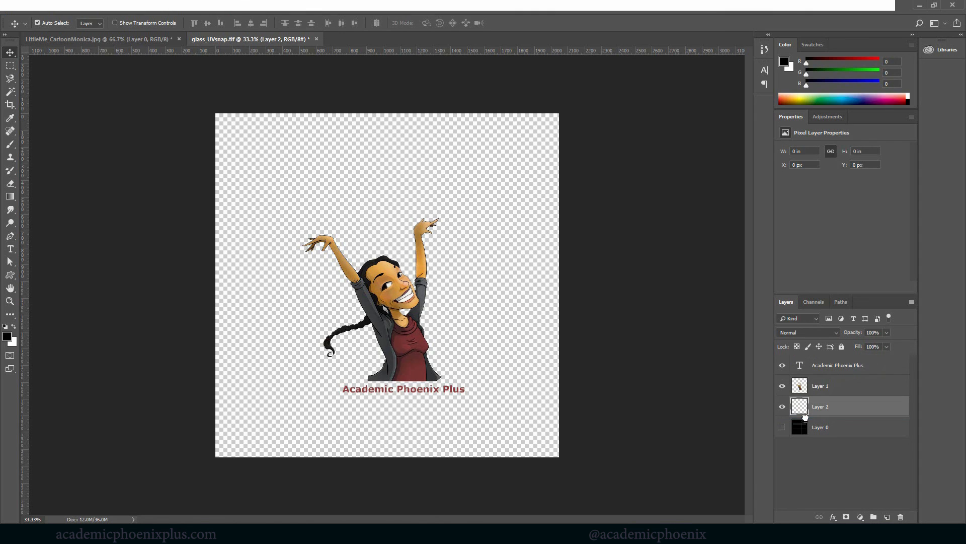
key(ctrl+BackSpace)
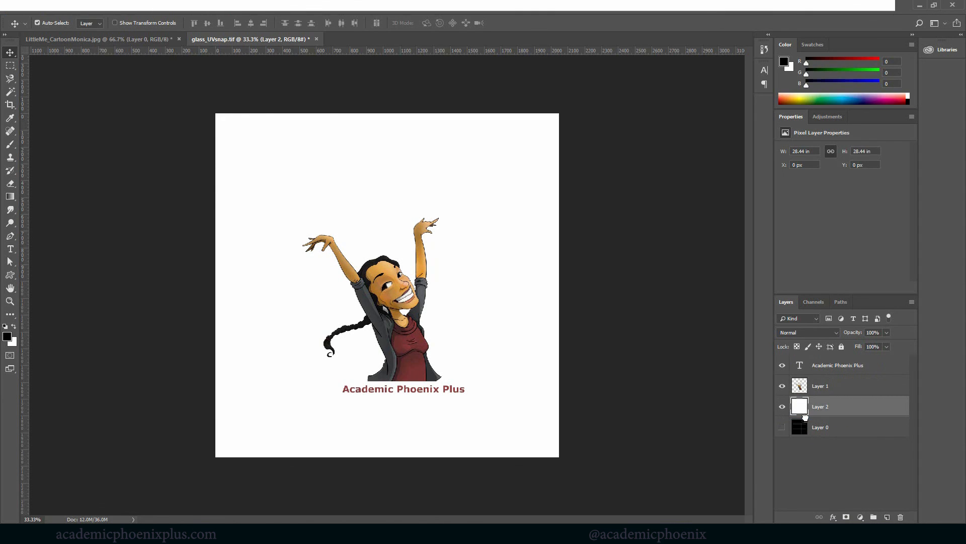
Save the artwork as the Photoshop file glass_CLR in the images folder, replacing the existing file with maximized compatibility.
key(ctrl+shift+s)
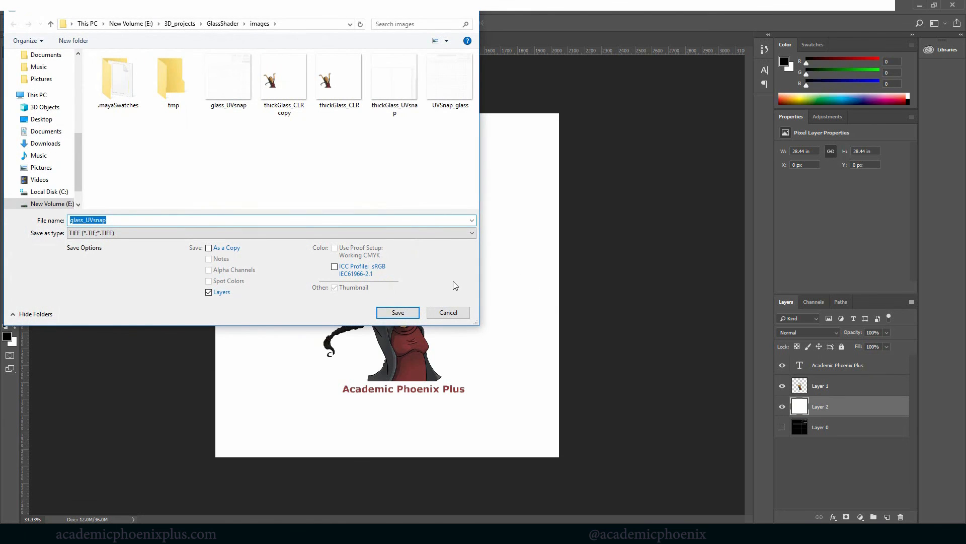
click(119, 233)
click(121, 240)
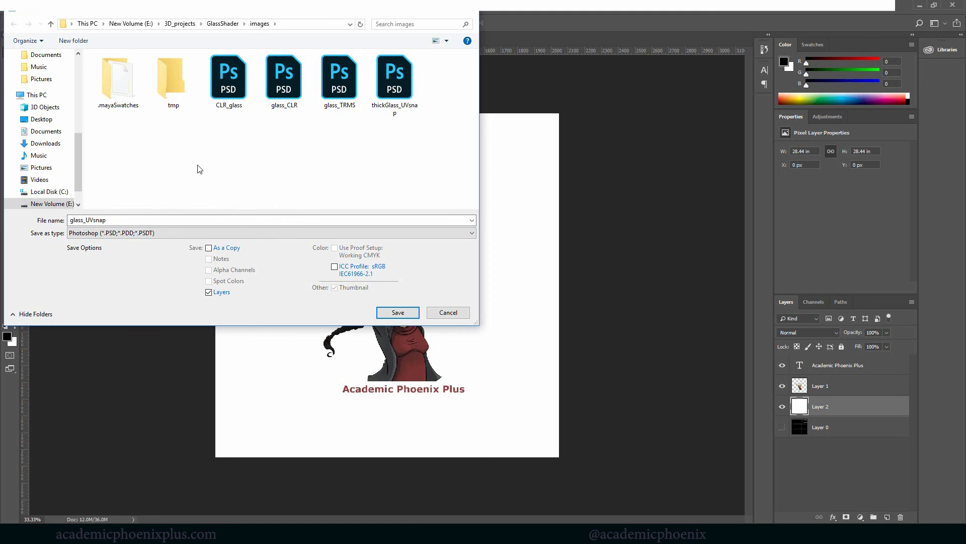
drag(117, 220, 47, 218)
click(283, 100)
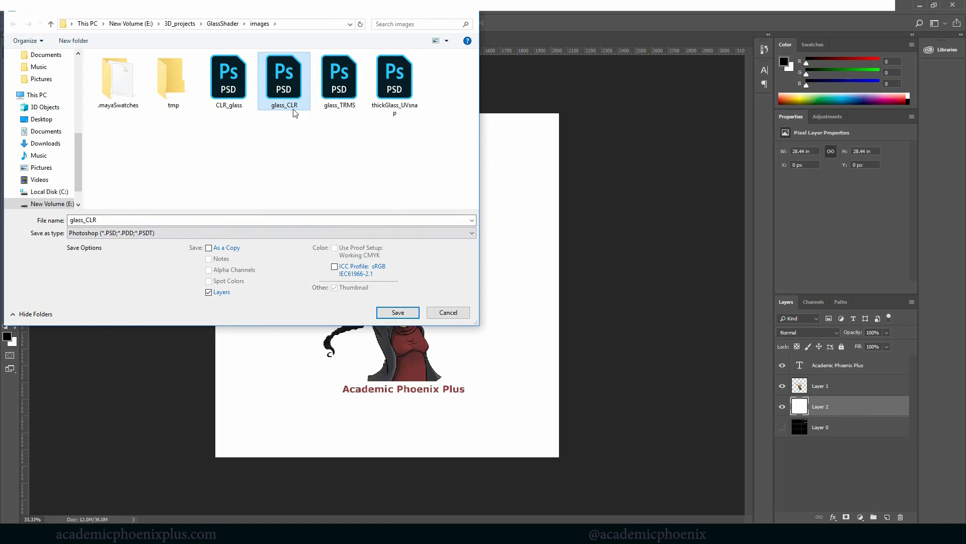
click(408, 313)
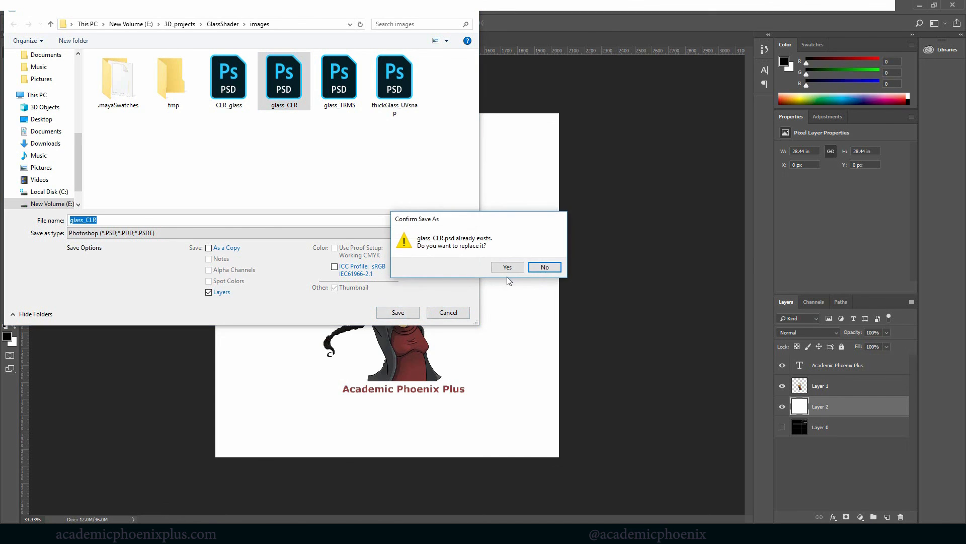
click(507, 268)
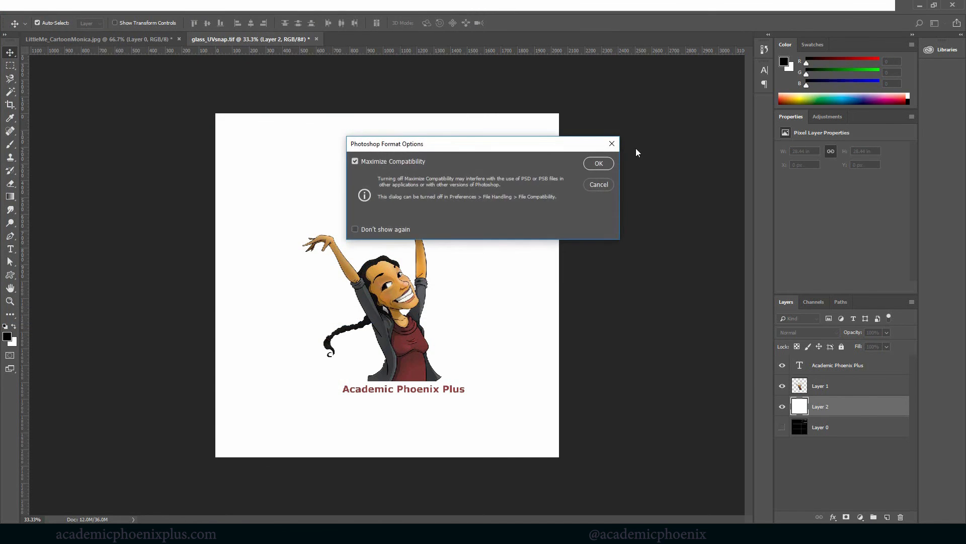
key(Return)
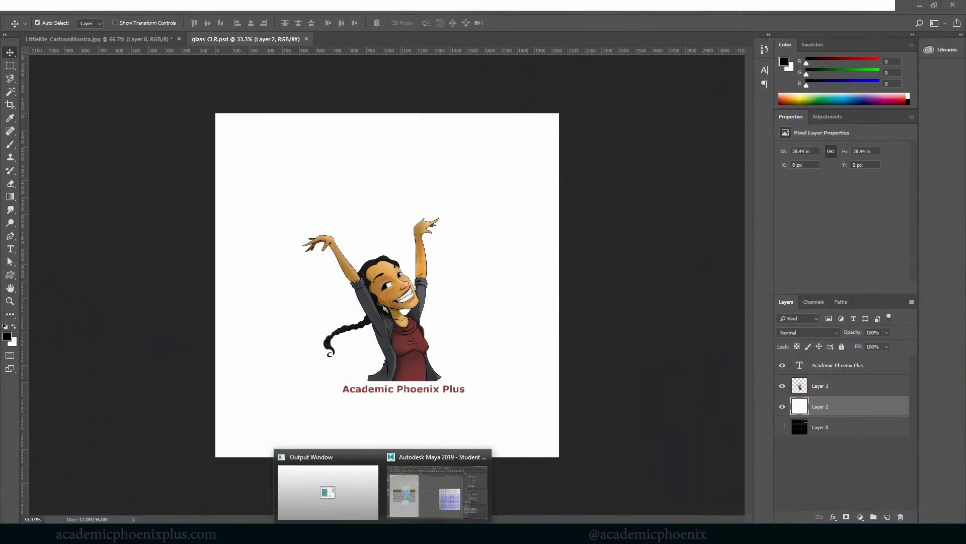
Switch to Maya, change to the Maya Classic workspace, and close the floating UV Editor and UV Toolkit.
click(411, 509)
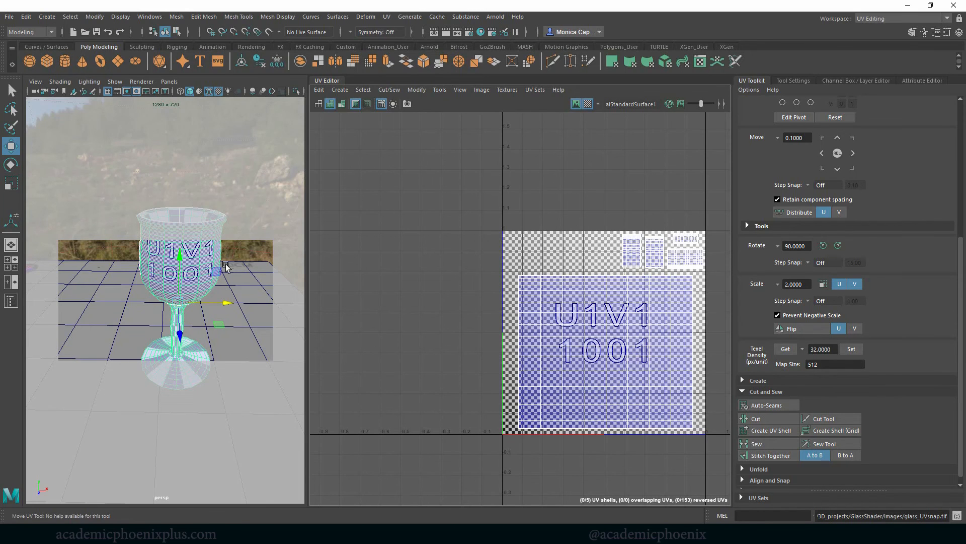
click(879, 22)
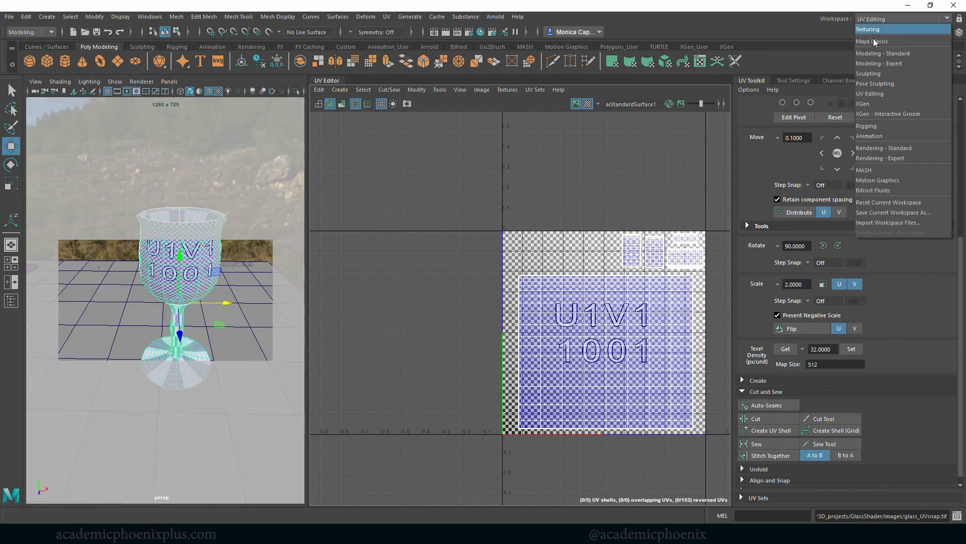
click(873, 39)
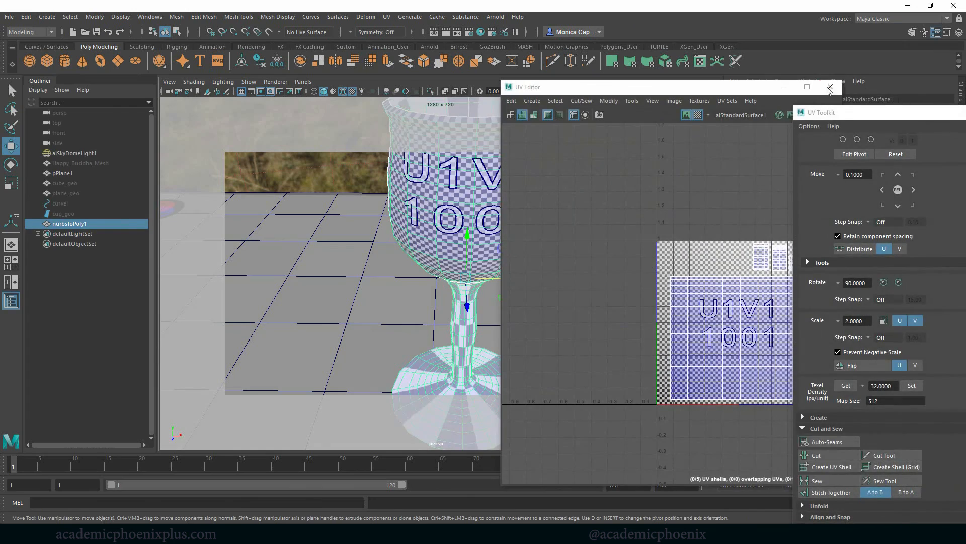
click(829, 89)
click(822, 129)
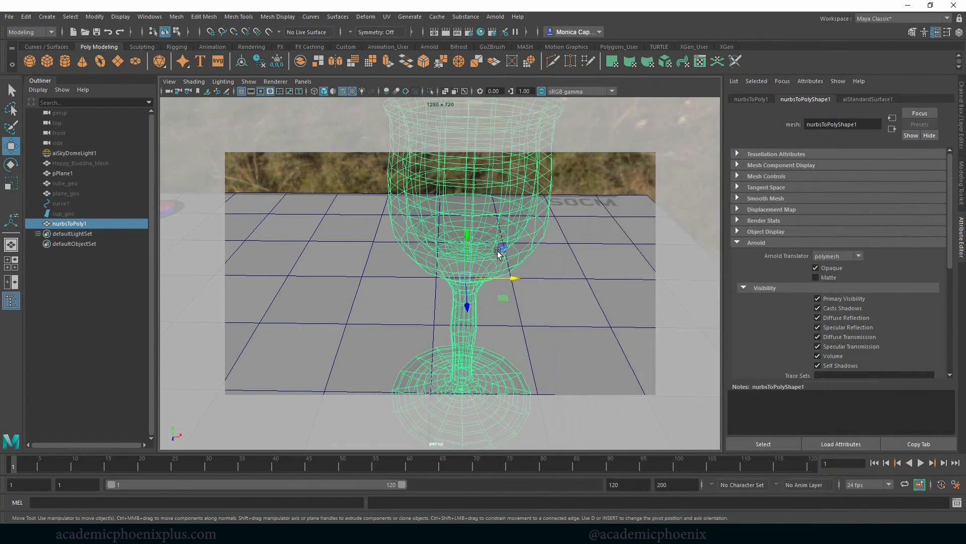
Connect a File texture using glass_CLR.psd to the base color of the cup's aiStandardSurface1 material.
alt+middle_drag(497, 251, 483, 275)
alt+drag(483, 274, 484, 276)
alt+right_drag(484, 276, 407, 264)
alt+drag(407, 264, 408, 257)
click(876, 99)
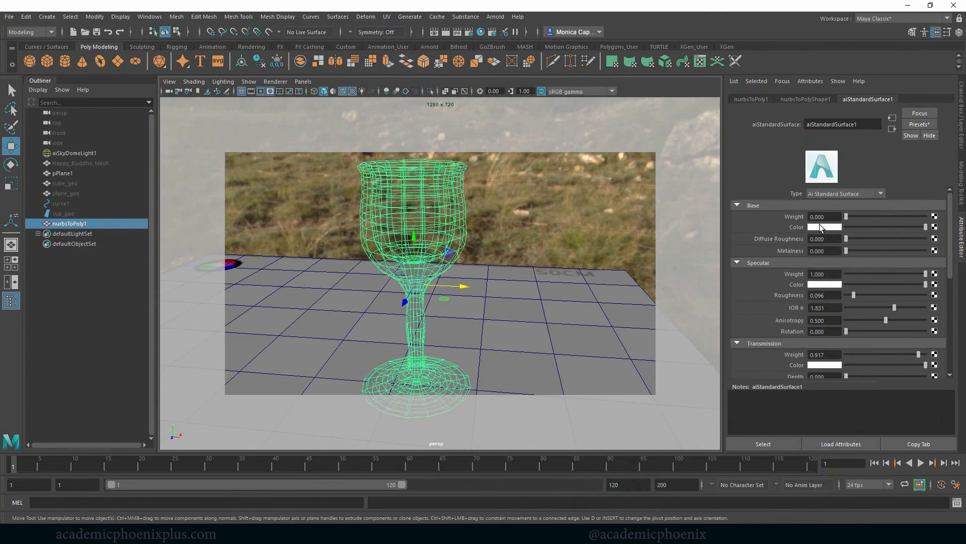
click(934, 227)
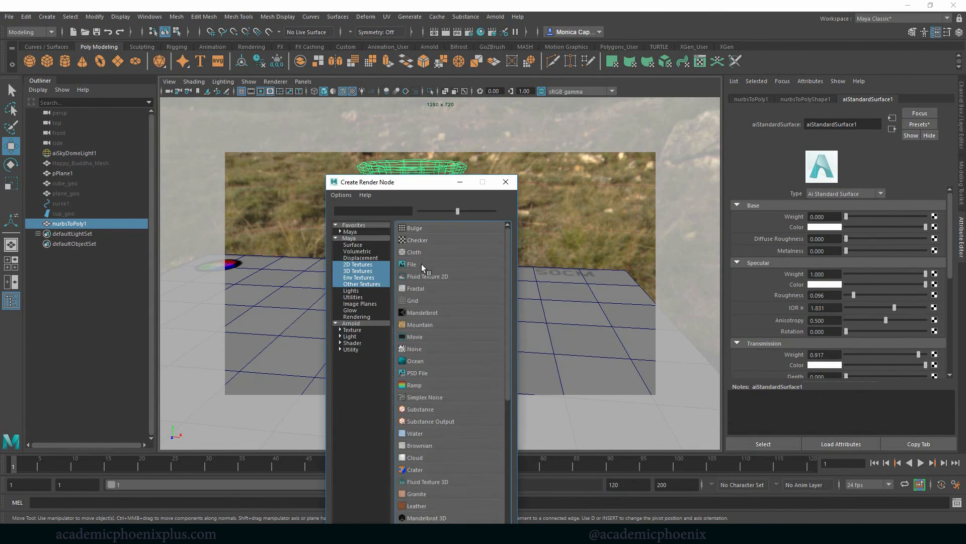
click(422, 263)
click(936, 236)
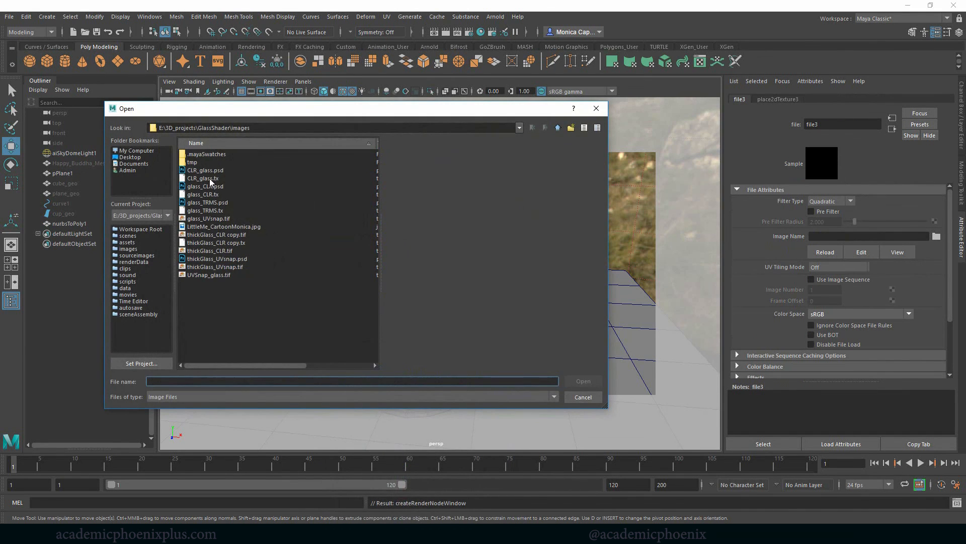
click(212, 187)
double_click(204, 189)
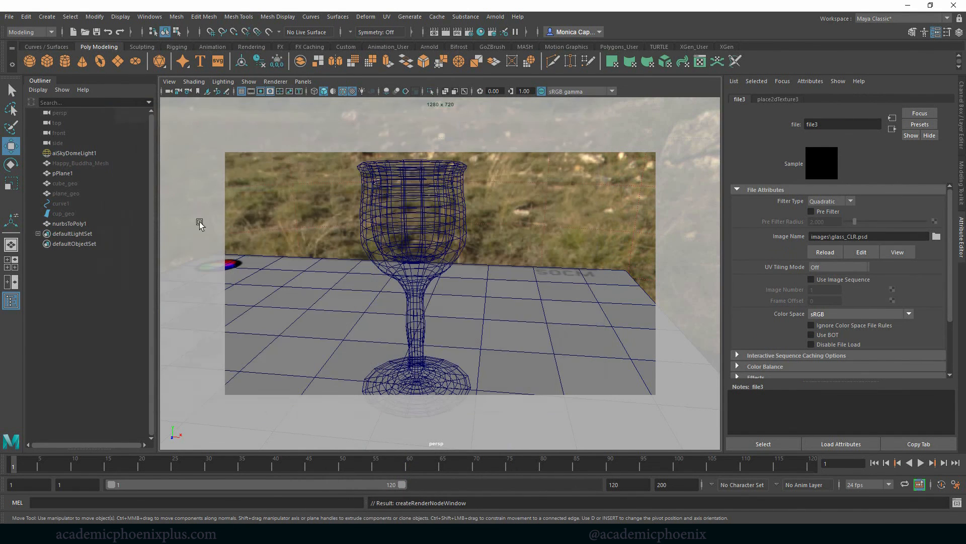
Raise the glass material's base weight to 1 and preview the cup in the Arnold RenderView.
click(891, 132)
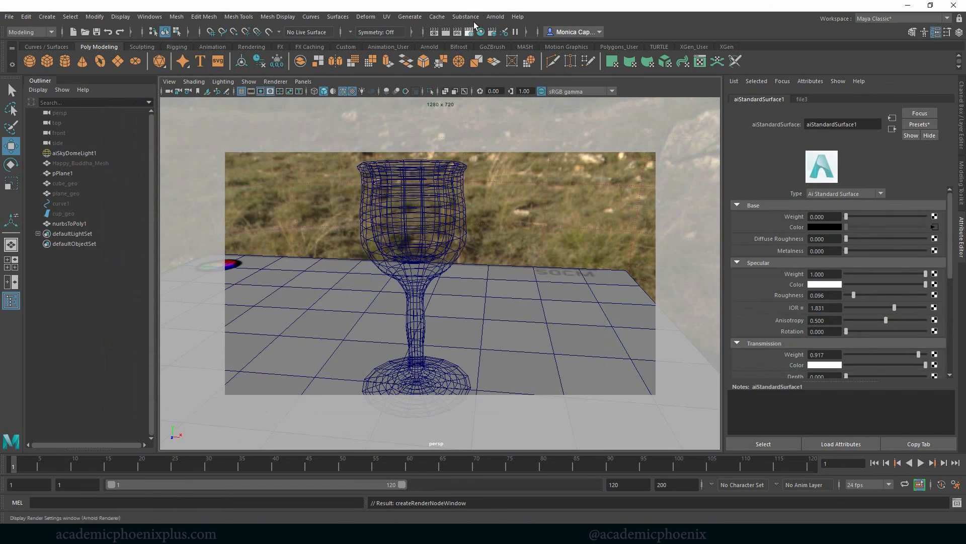
click(495, 17)
click(368, 138)
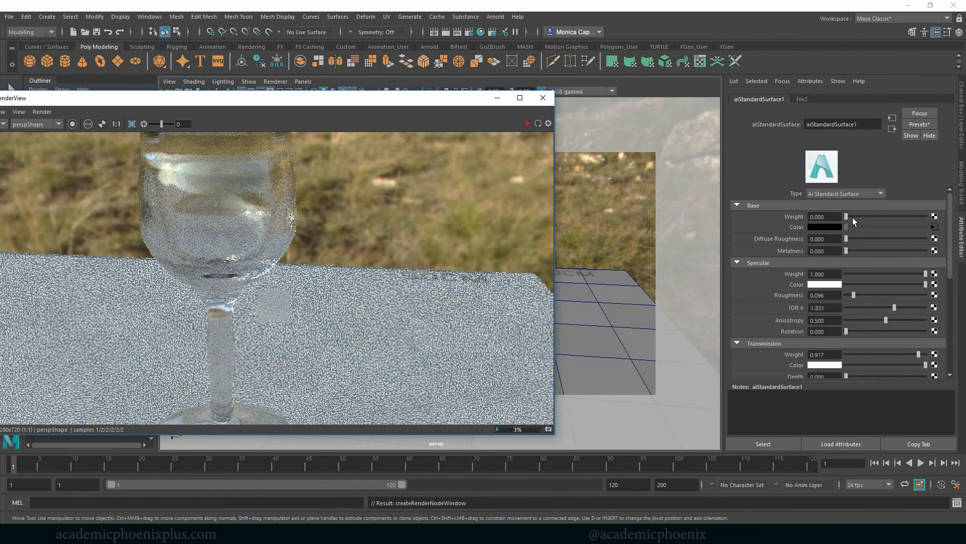
click(824, 216)
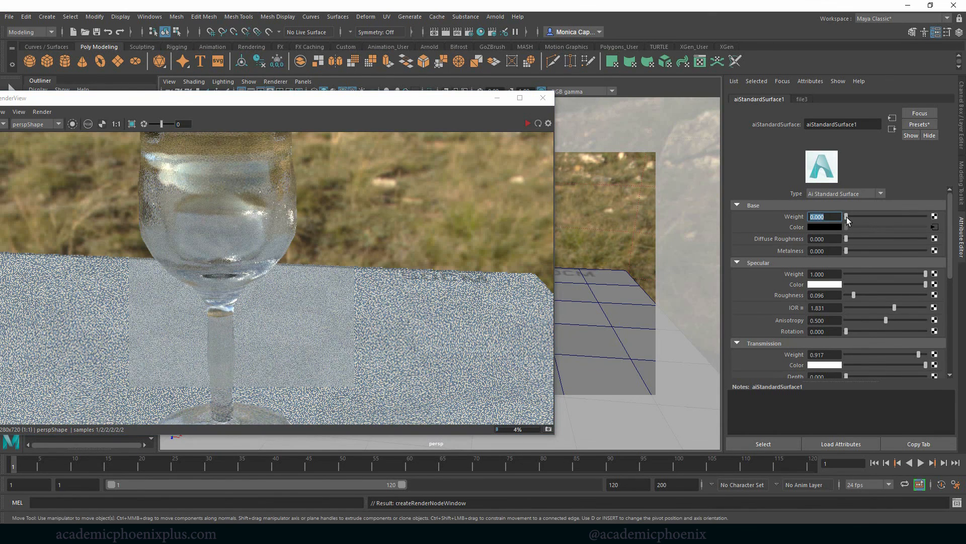
drag(846, 220, 930, 217)
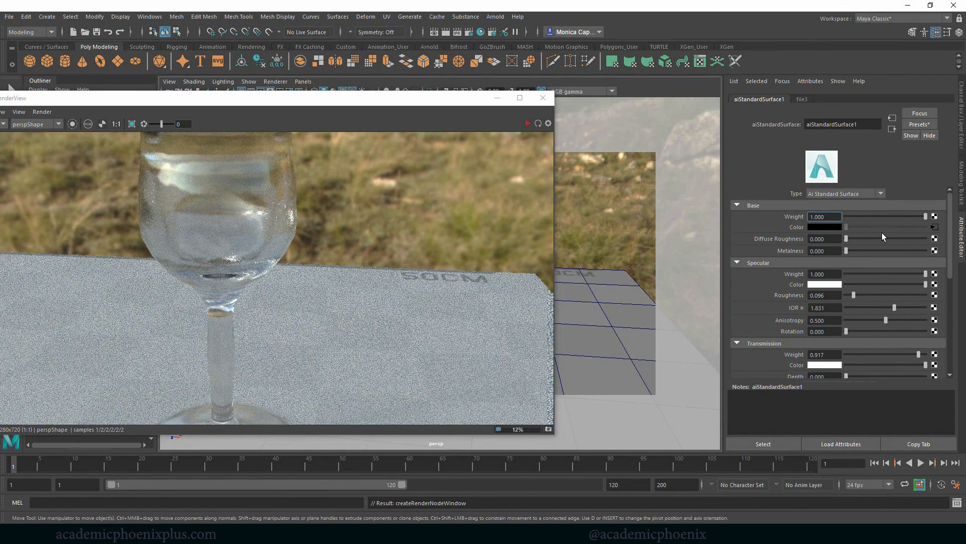
click(527, 124)
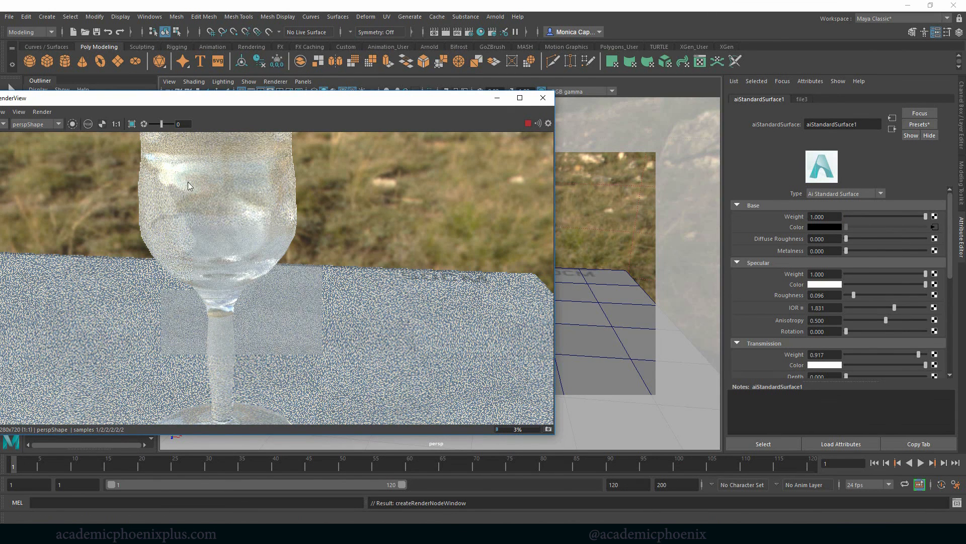
click(540, 99)
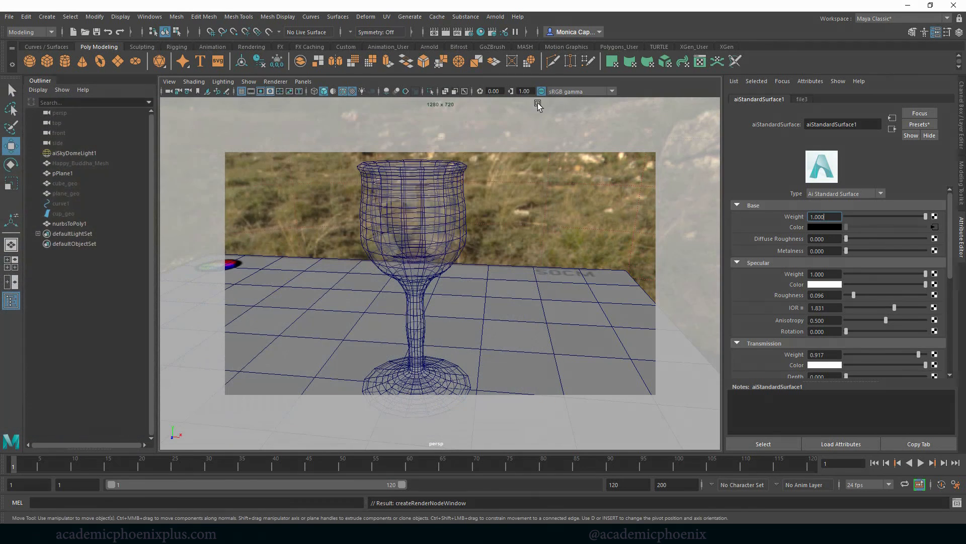
Lower the material's transmission weight to 0 and open the Arnold RenderView to check the opaque textured cup.
drag(951, 254, 951, 277)
drag(919, 303, 815, 303)
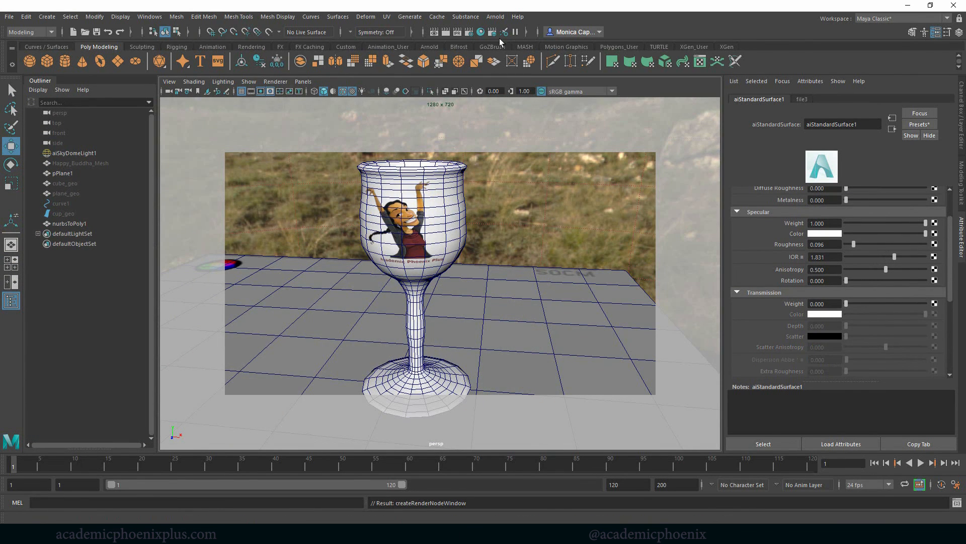
click(492, 18)
click(498, 28)
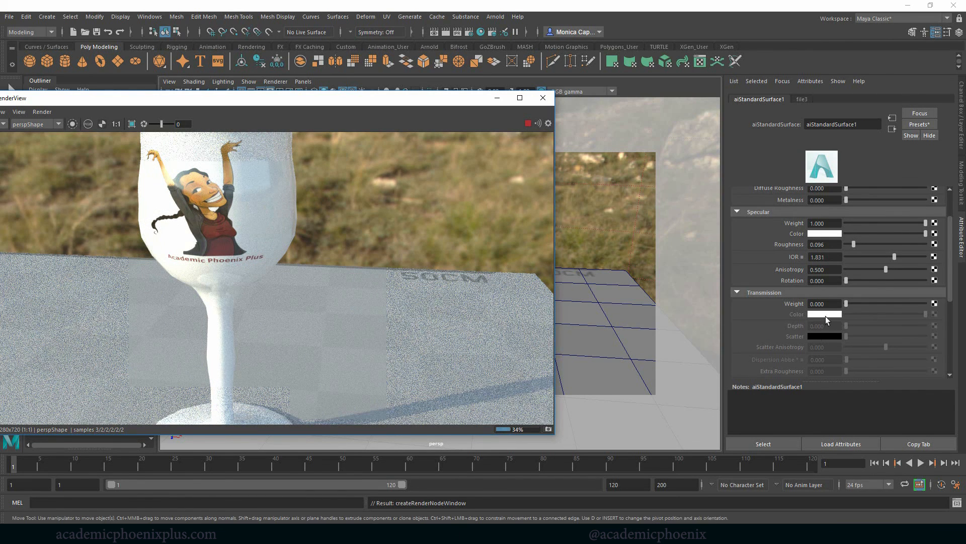
Set the transmission weight to 1 with a white transmission color and restart the render.
mouse_move(852, 303)
mouse_down()
mouse_move(928, 294)
mouse_move(856, 306)
mouse_up()
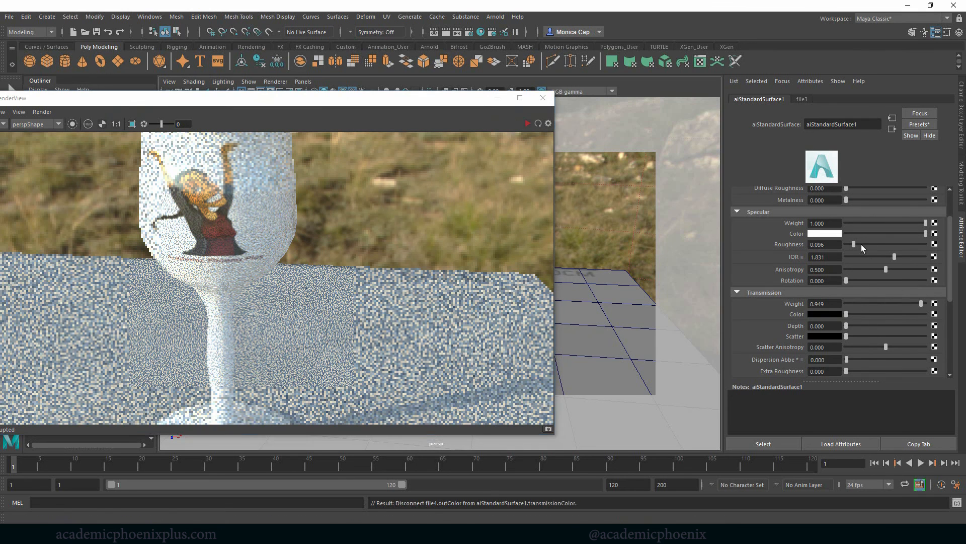
drag(869, 315, 929, 304)
click(526, 124)
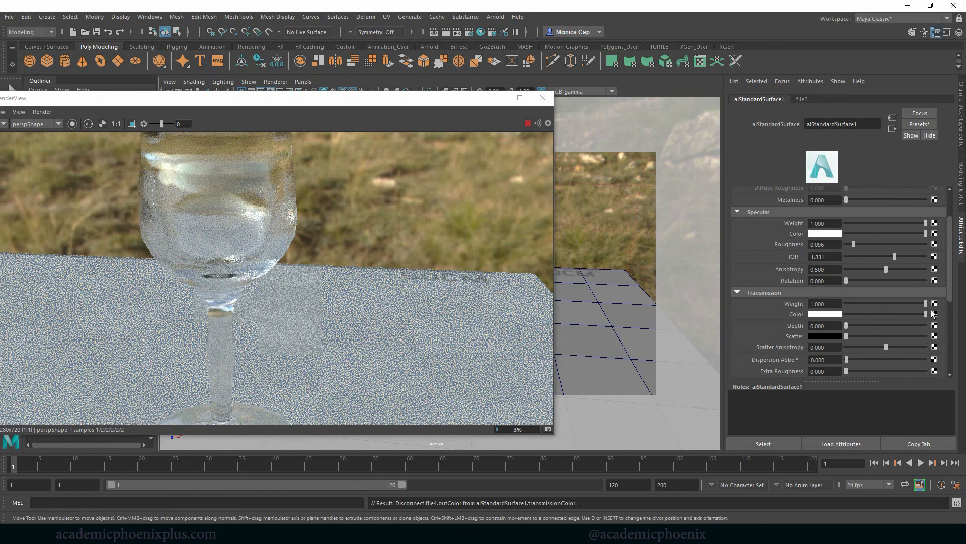
Try a black transmission color in the live render, then restore it to white.
drag(880, 311, 851, 312)
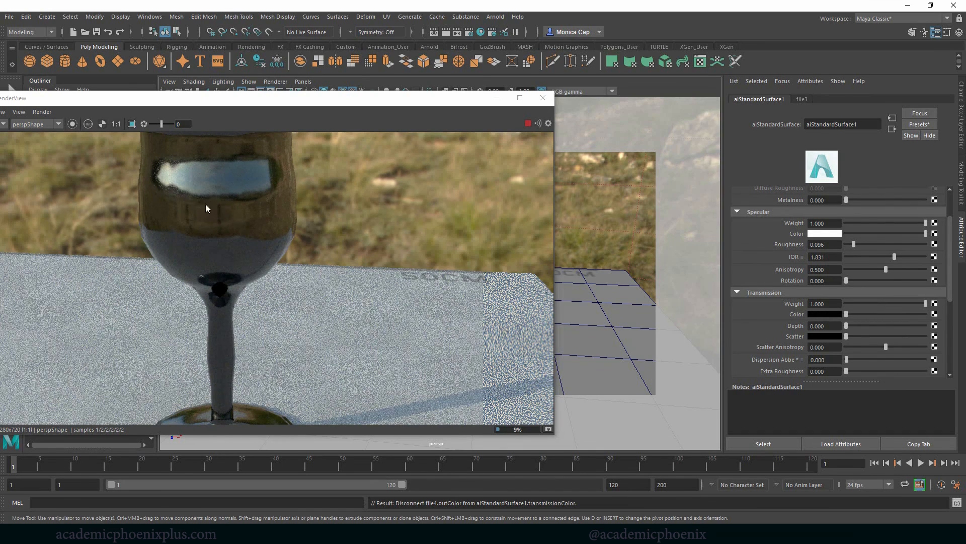
drag(847, 313, 952, 313)
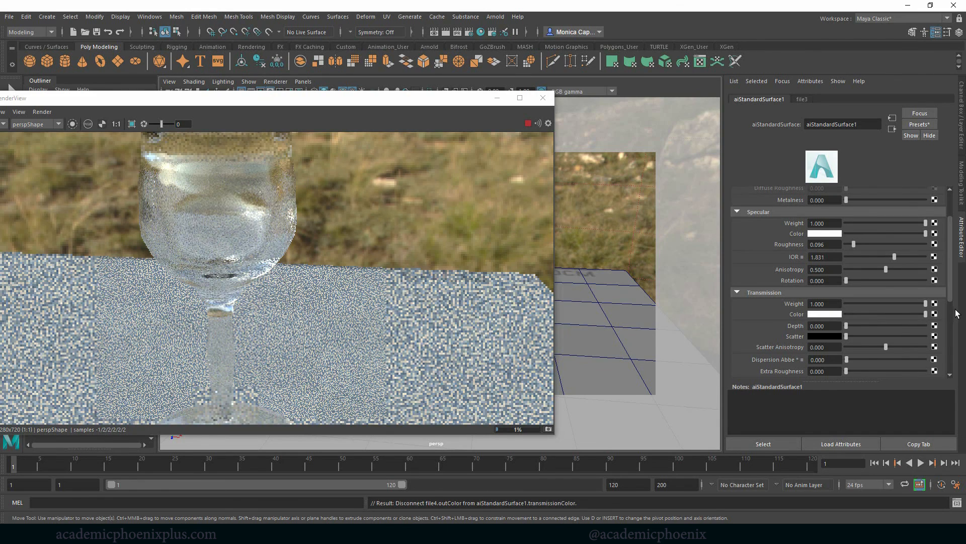
mouse_move(952, 313)
mouse_down()
mouse_move(917, 309)
mouse_move(947, 313)
mouse_up()
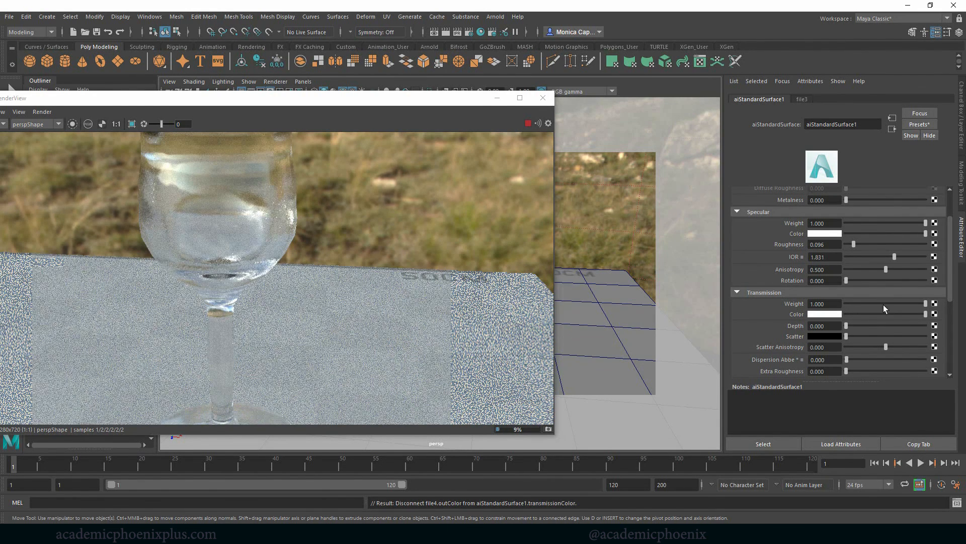
Connect a File texture using glass_CLR.psd to the material's transmission color.
click(934, 314)
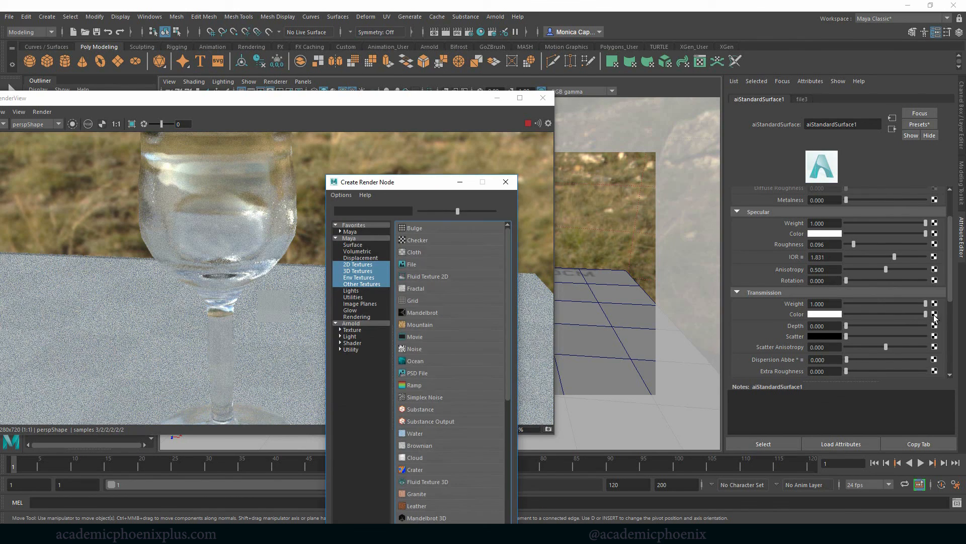
click(457, 265)
click(935, 236)
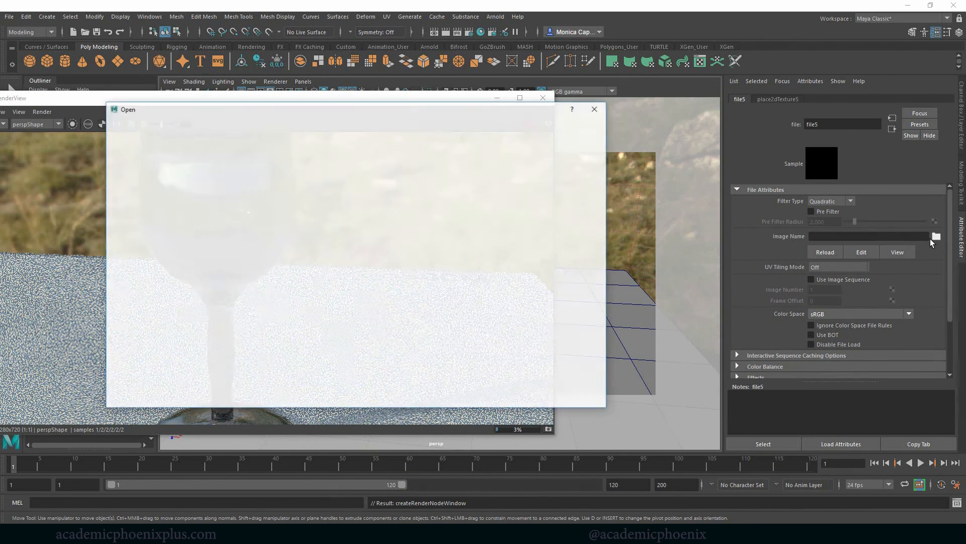
click(218, 188)
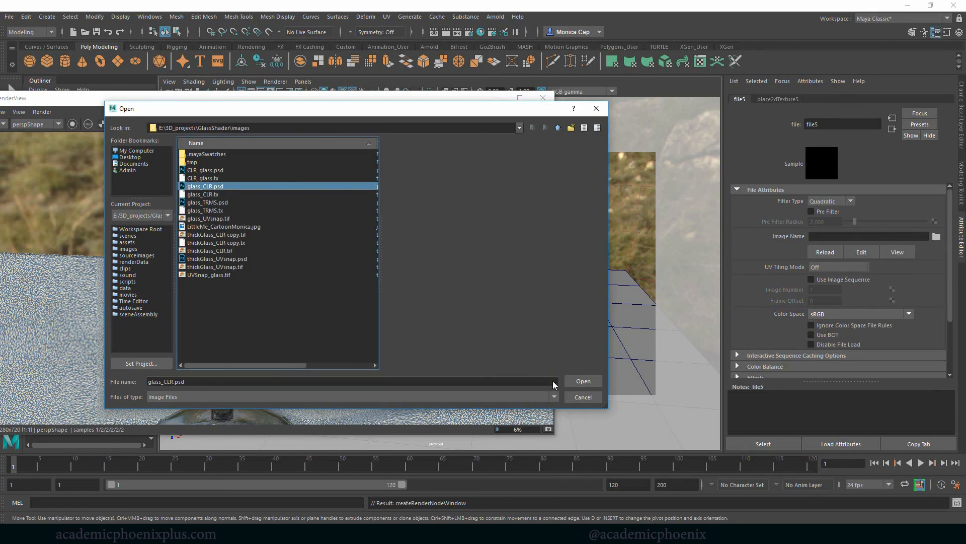
click(581, 383)
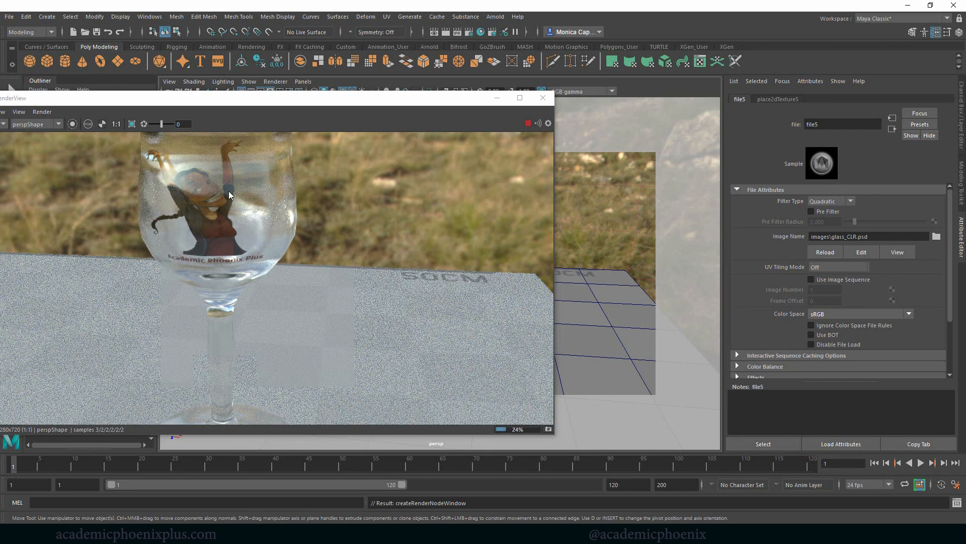
Switch to Photoshop and hide the white-filled layer of glass_CLR.psd, then return to Maya and restore the render window.
click(497, 98)
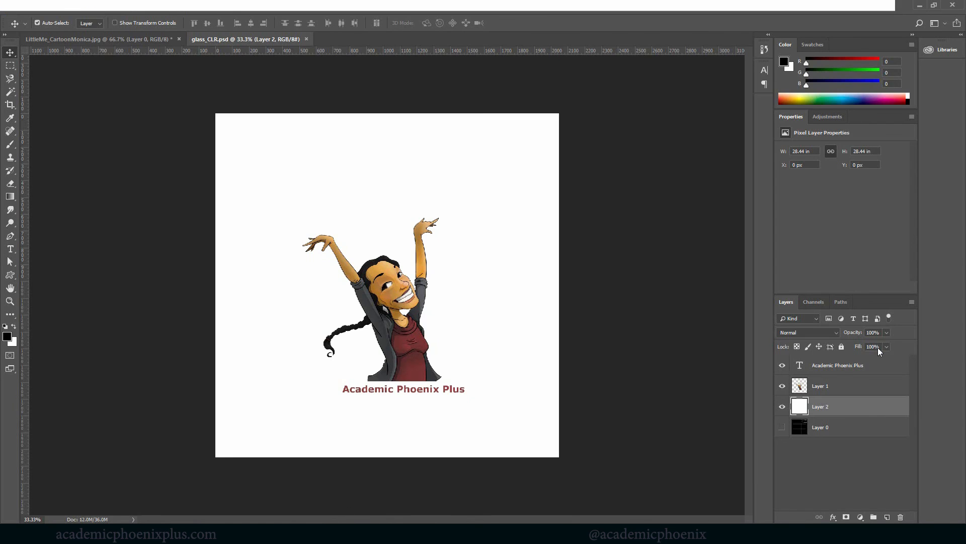
click(782, 406)
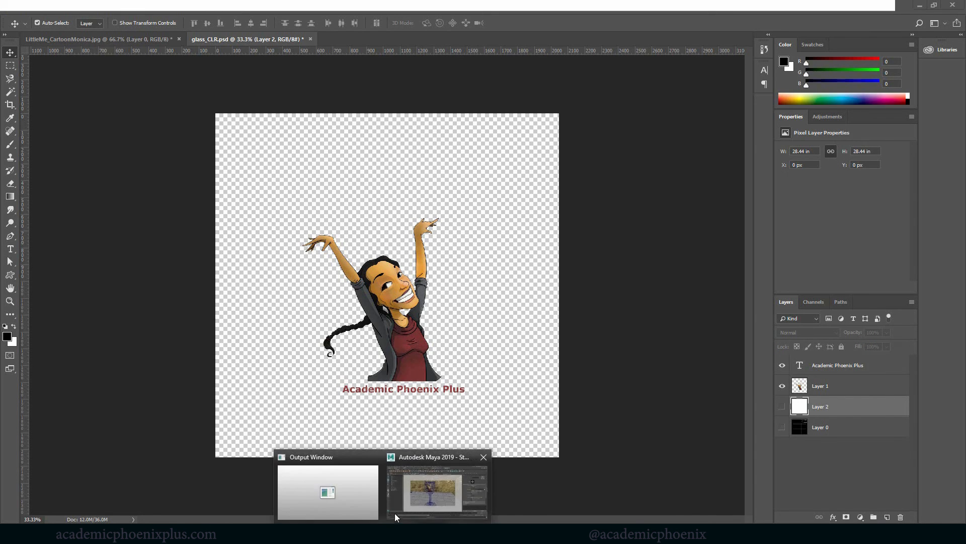
click(469, 463)
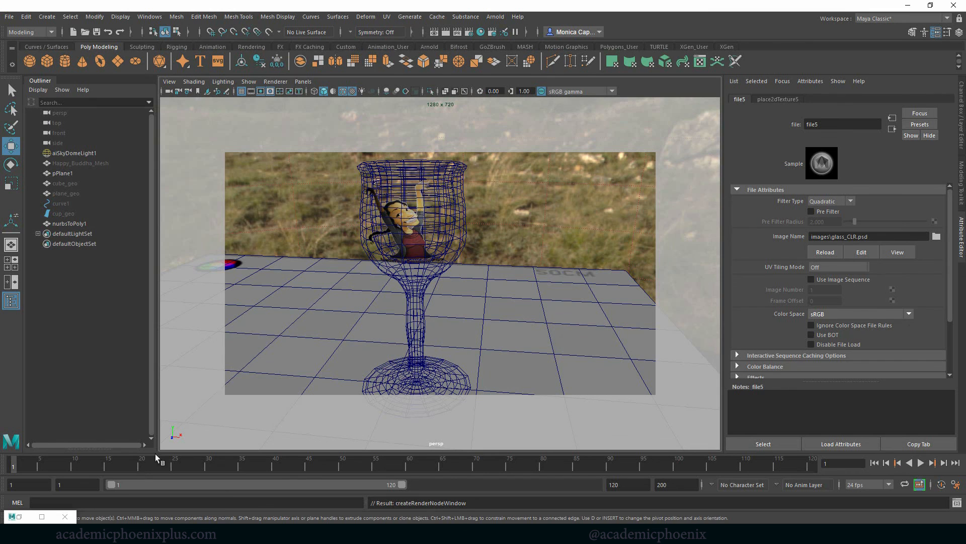
click(20, 517)
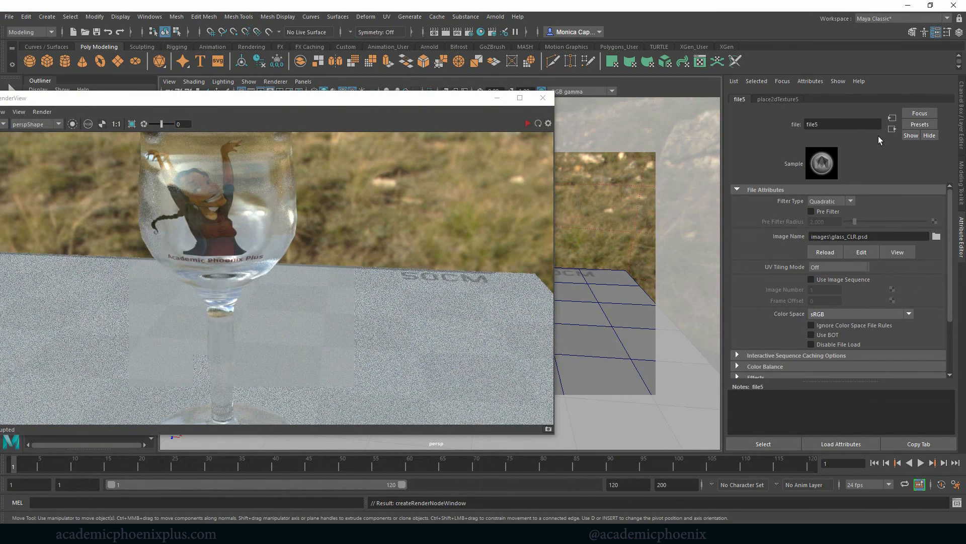
Compare transmission weights of 0.724 and 0.538 in the live render, restore the weight to 1, and minimize the render window.
click(894, 129)
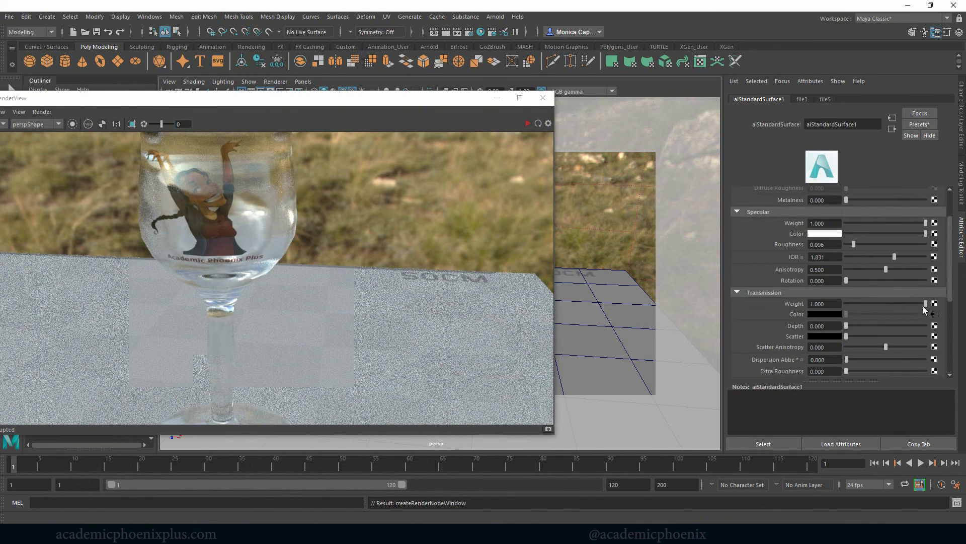
drag(926, 304, 903, 307)
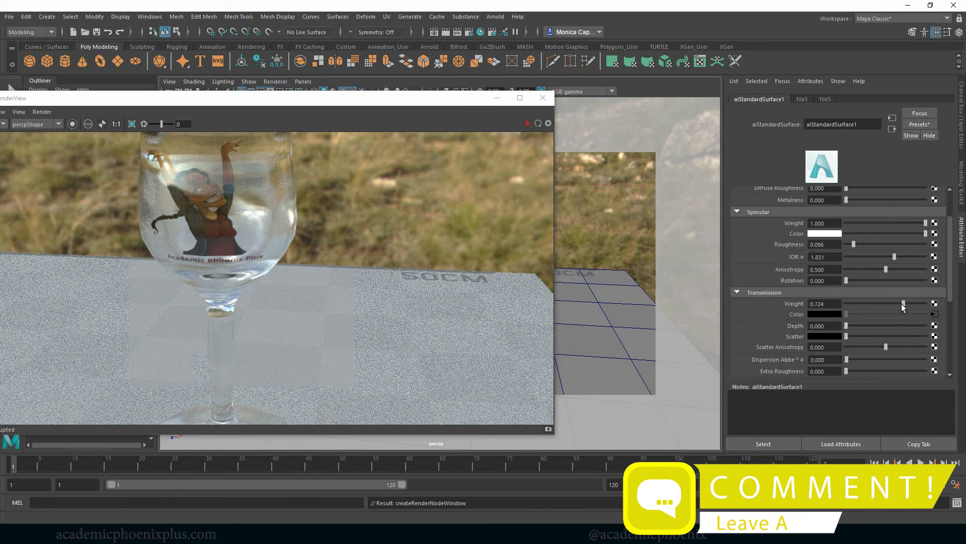
click(528, 124)
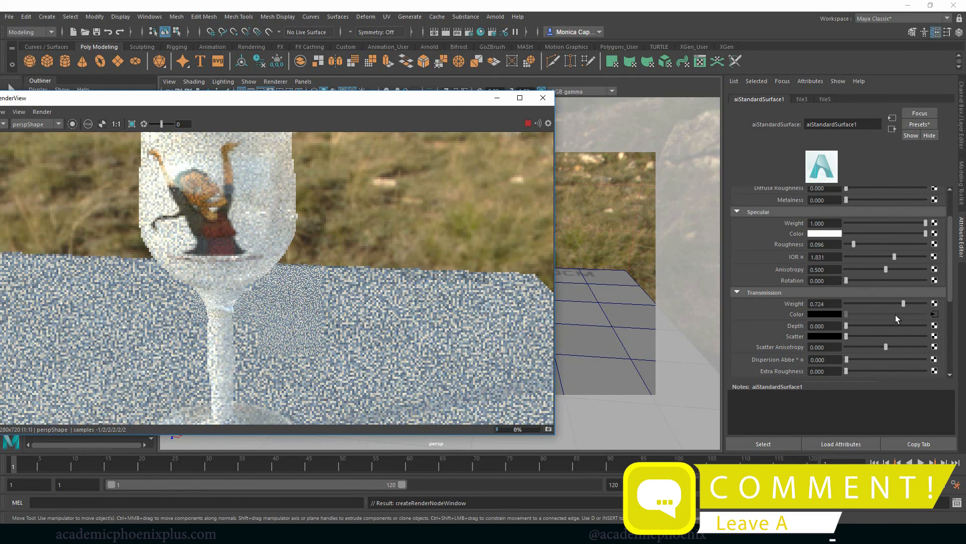
mouse_move(896, 304)
mouse_down()
mouse_move(874, 304)
mouse_move(890, 303)
mouse_up()
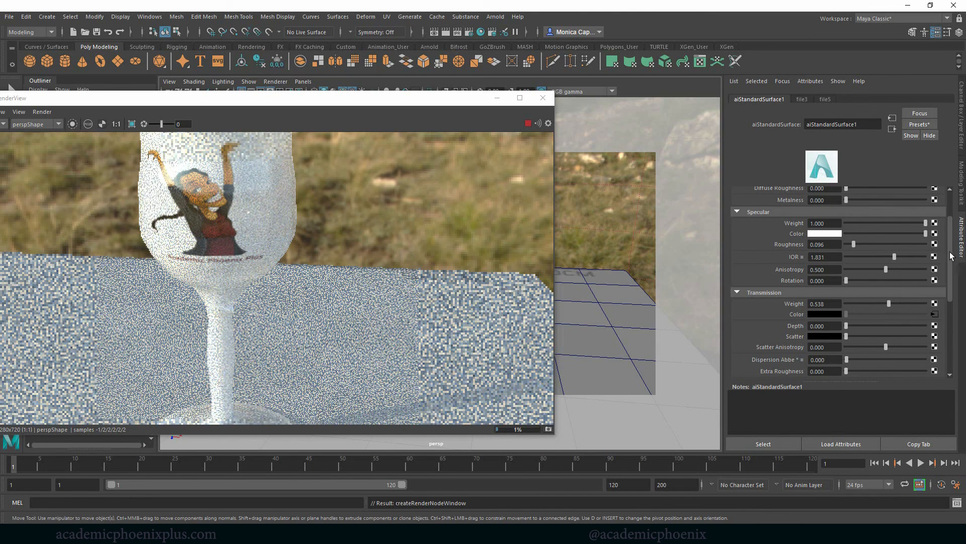
drag(898, 304, 921, 303)
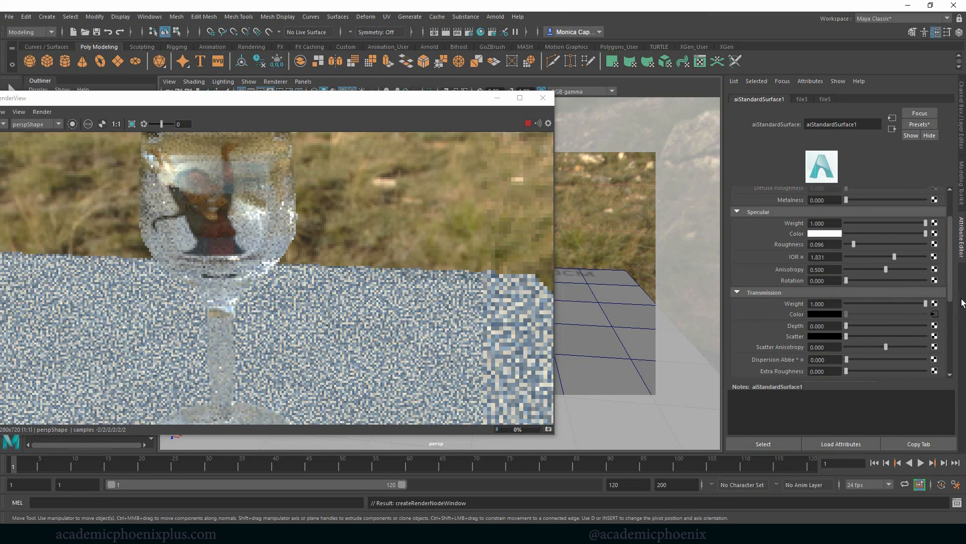
click(497, 97)
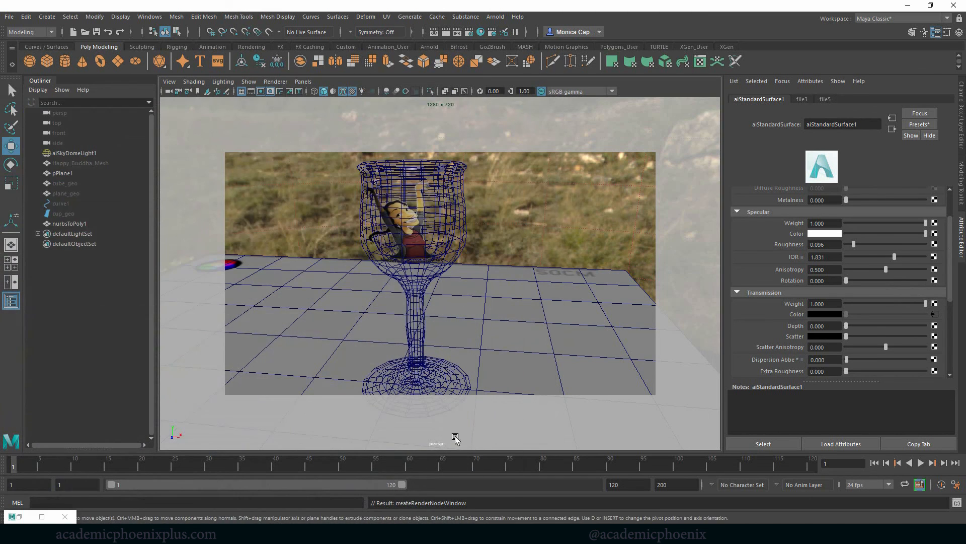
Switch to Photoshop and save the texture, with its white-filled layer hidden, as glass_CLR2.psd with Maximize Compatibility enabled.
click(402, 533)
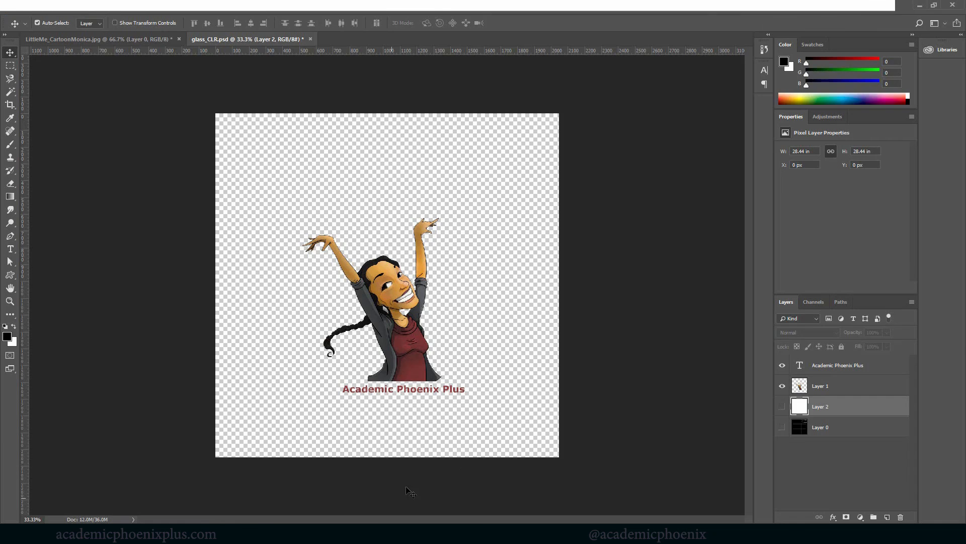
click(782, 406)
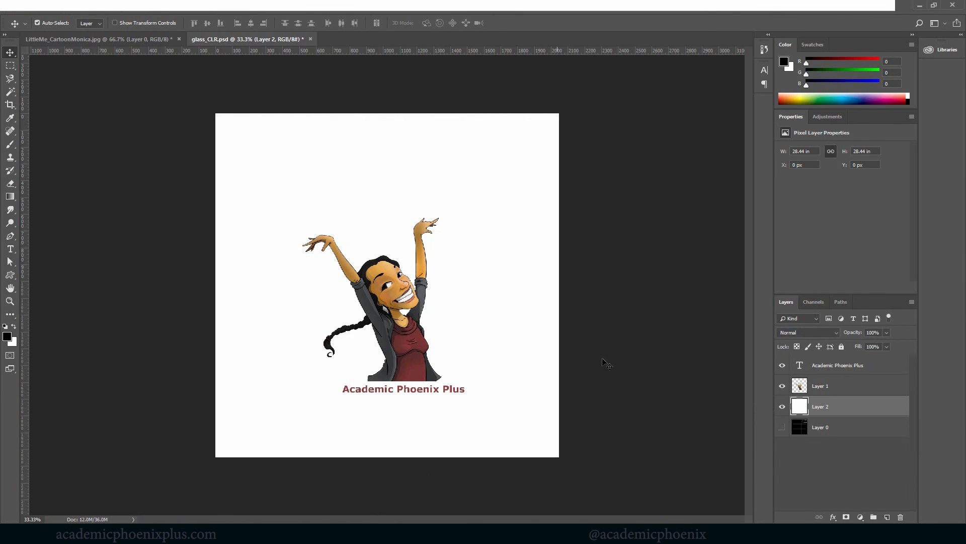
click(782, 406)
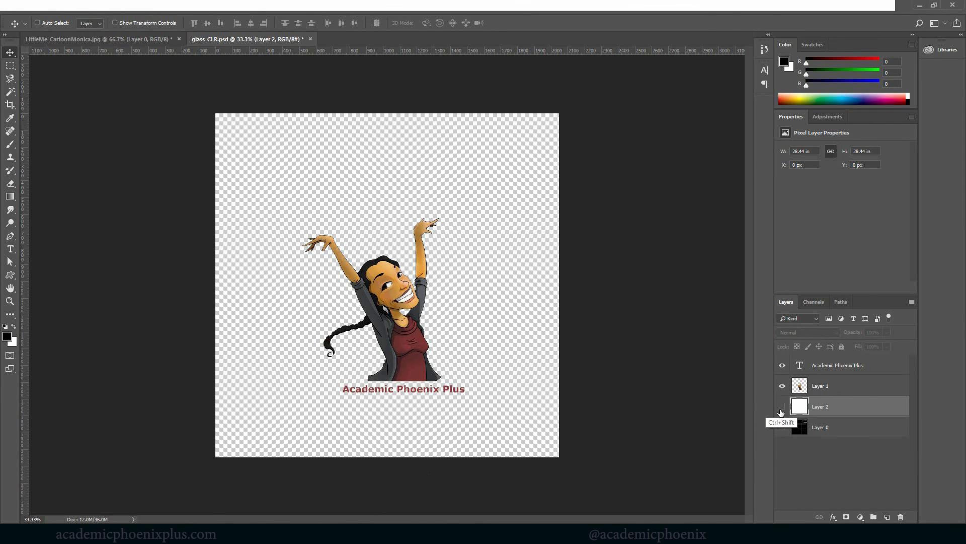
key(ctrl+shift+s)
key(End)
text(2)
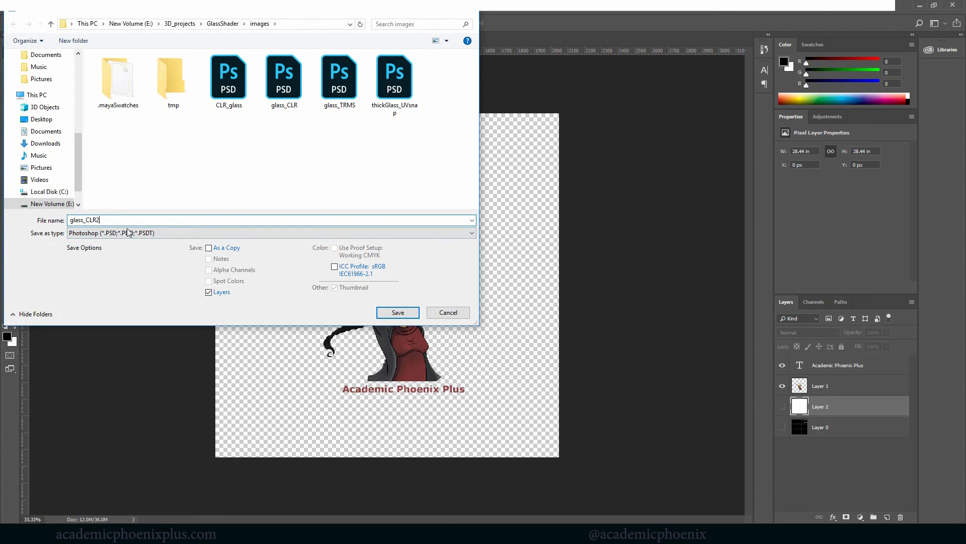
click(407, 312)
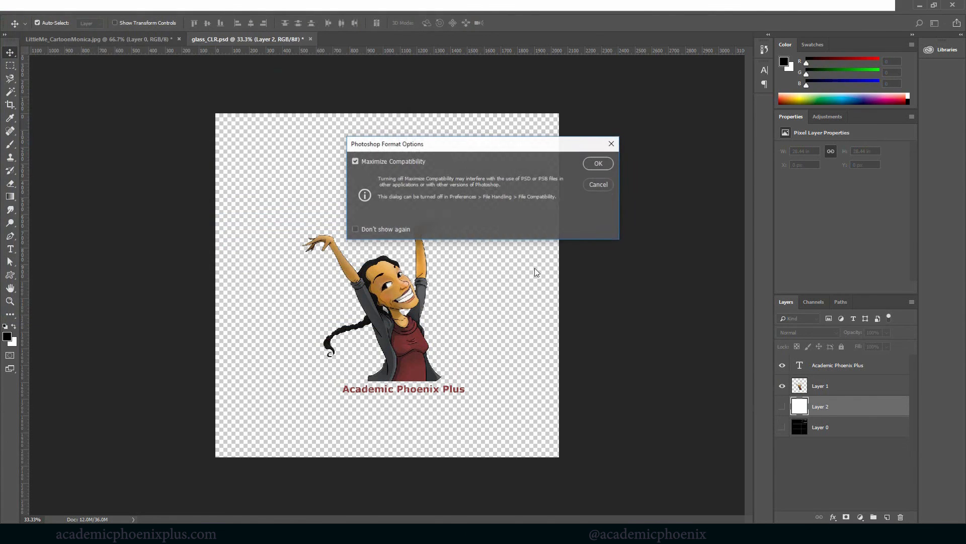
click(597, 164)
Return to Maya and lower the transmission weight of the glass cup's material to 0.968.
click(437, 498)
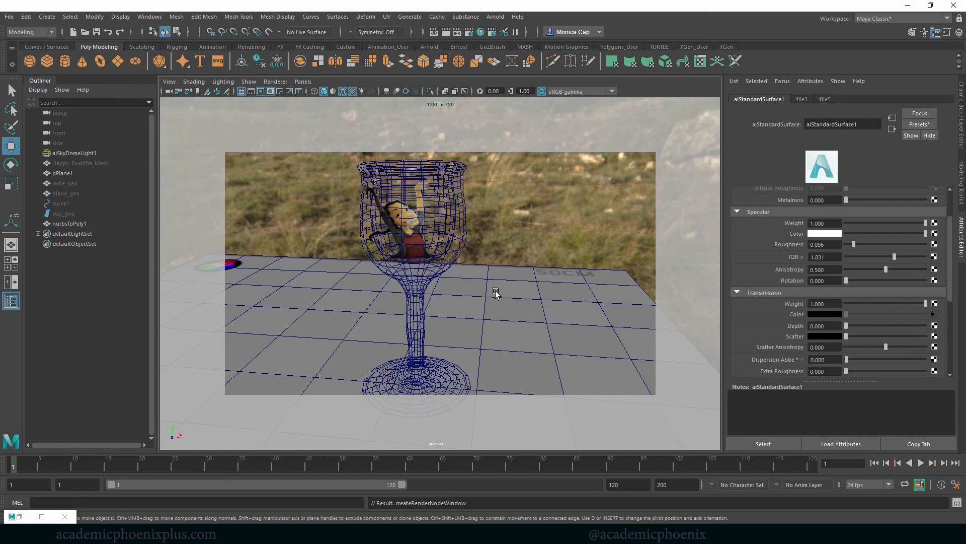
click(446, 242)
scroll(948, 231, up, 3)
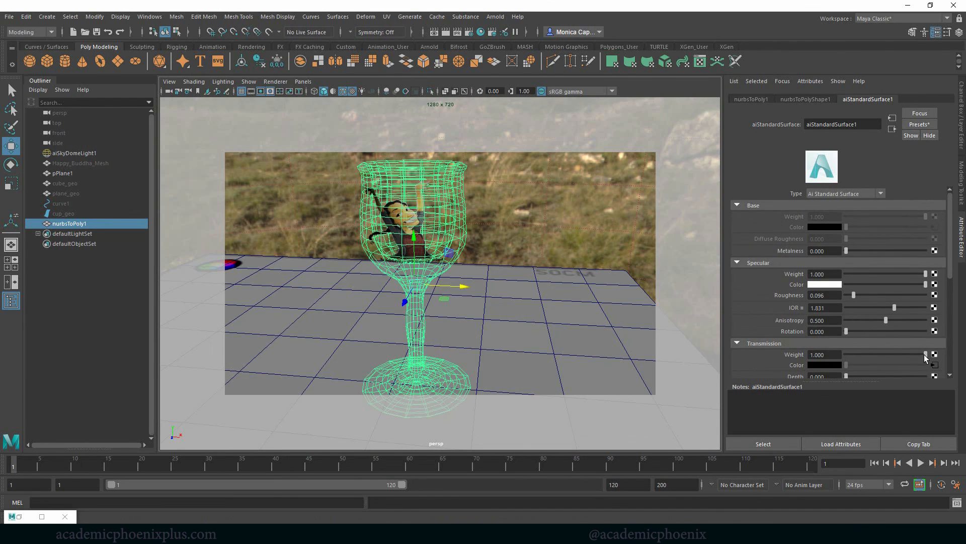
drag(926, 355, 922, 354)
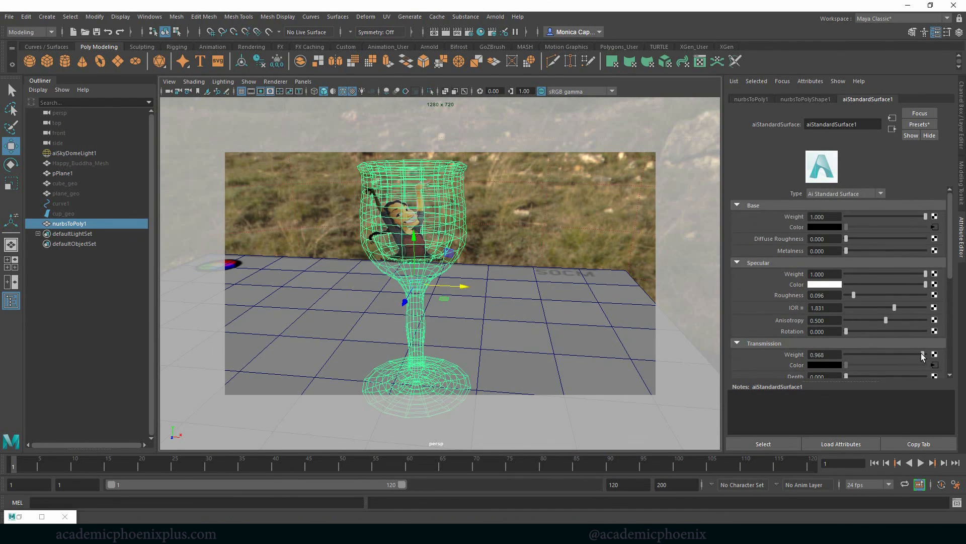
Replace the image of the File texture on the material's base color with glass_CLR2.psd.
click(935, 227)
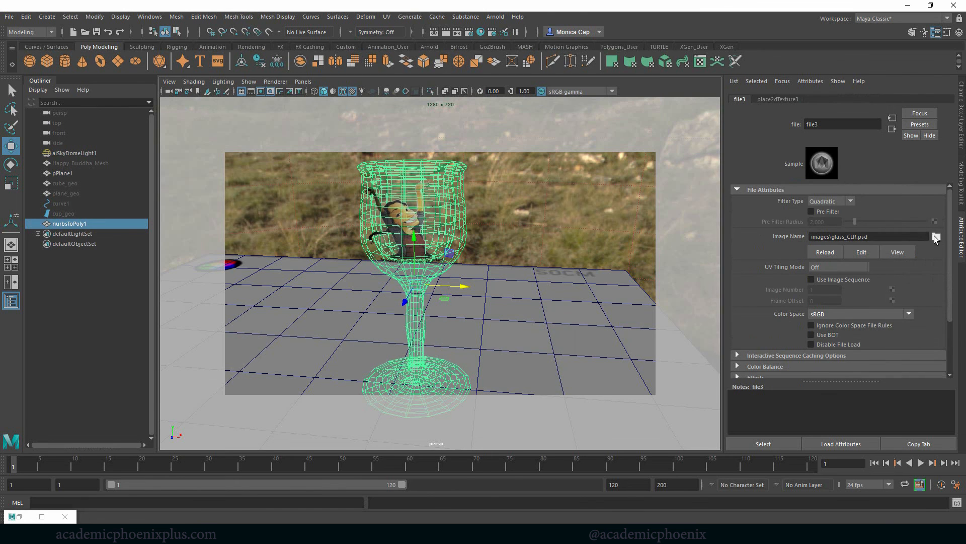
click(935, 236)
double_click(216, 203)
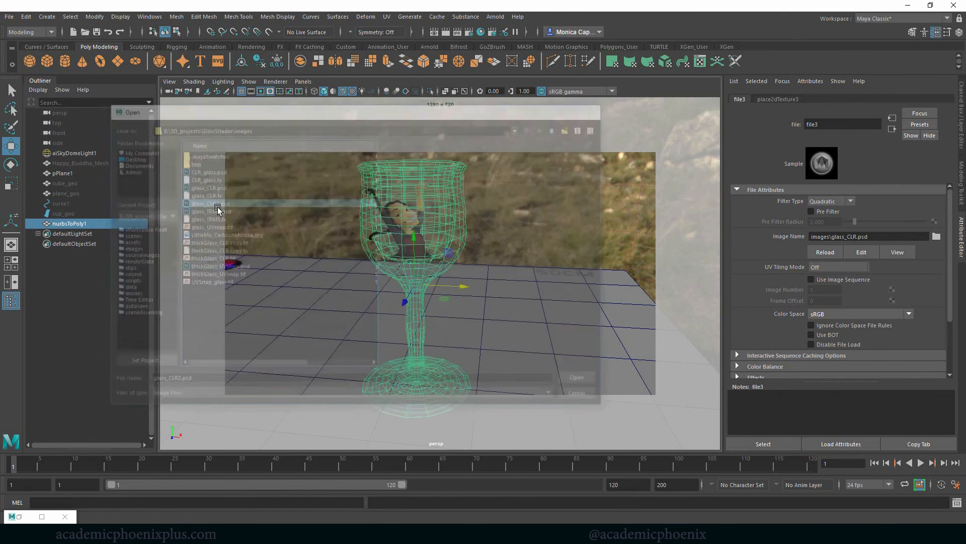
Restore the render window, return to the aiStandardSurface1 attributes, and start the live render to preview the new base color texture.
click(19, 517)
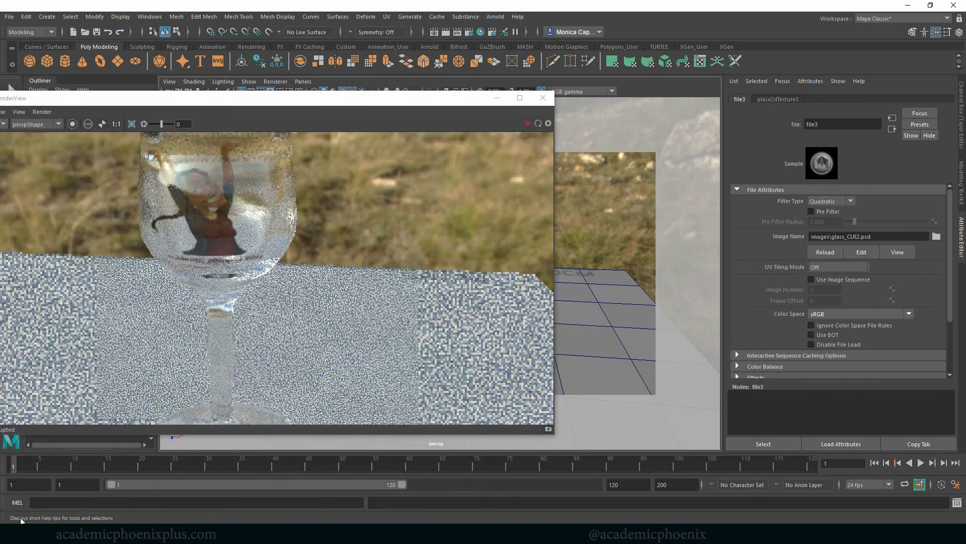
click(893, 129)
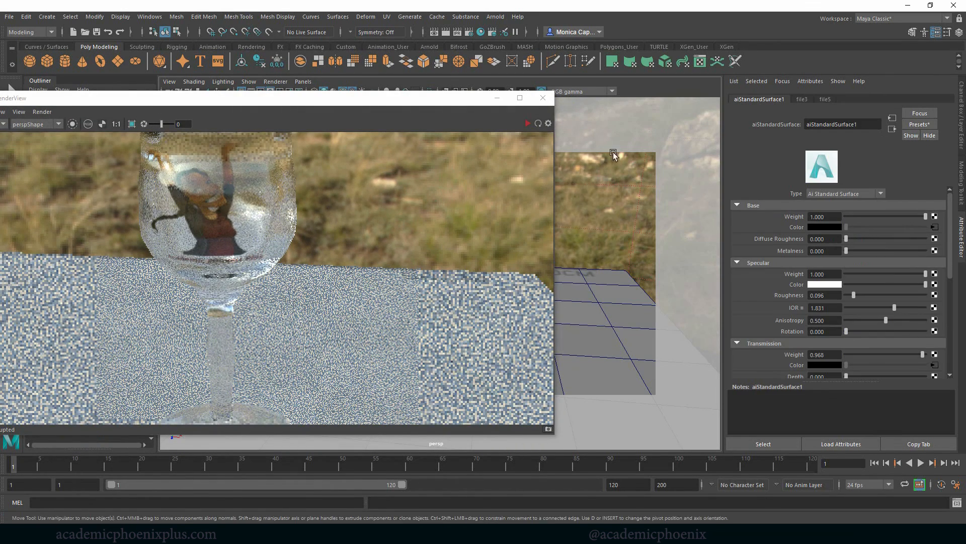
click(526, 124)
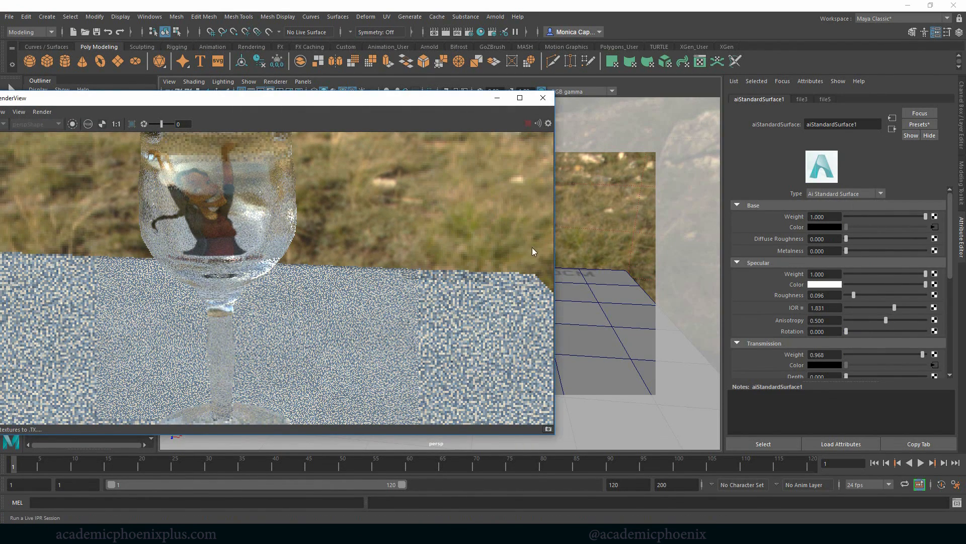
drag(430, 98, 515, 85)
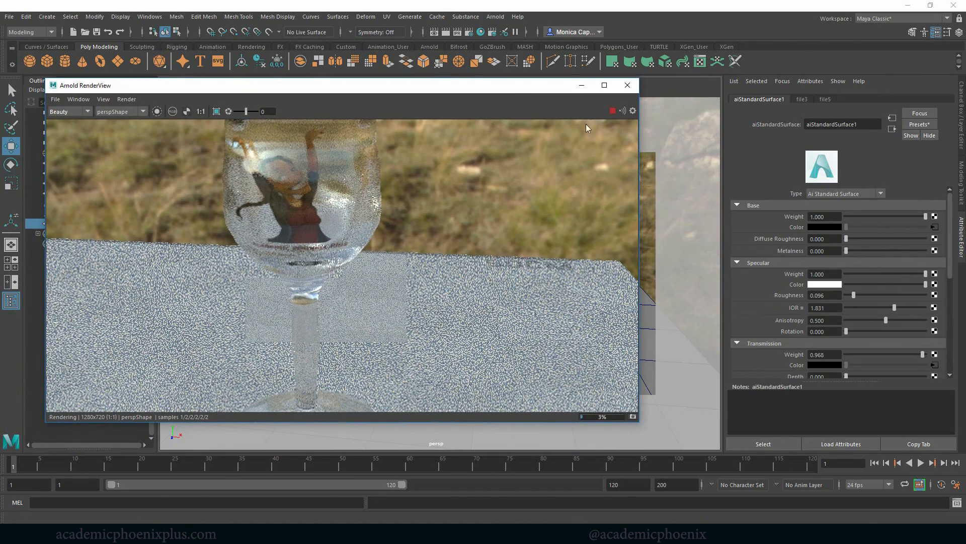
Close and reopen the Arnold RenderView to refresh the live render, and examine its render options.
click(627, 85)
click(495, 17)
click(508, 36)
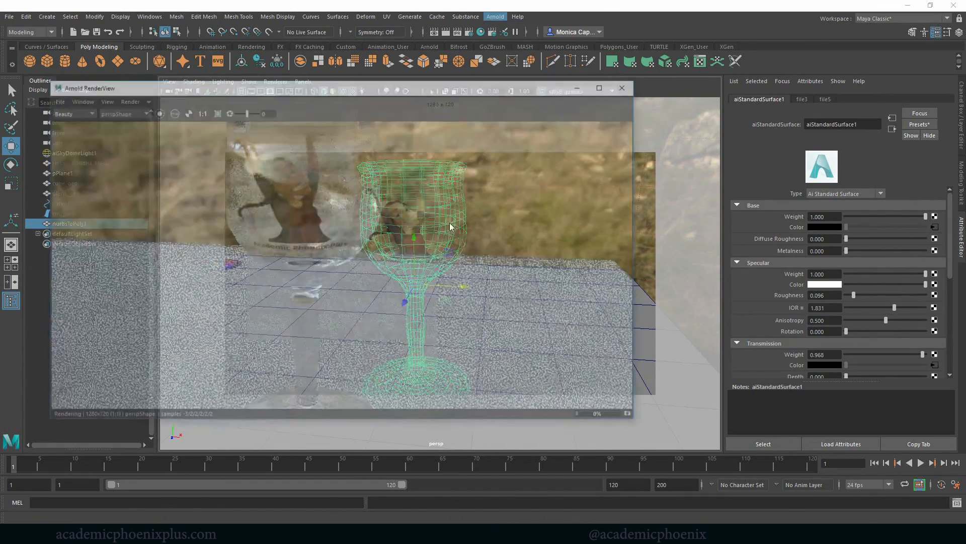
click(126, 99)
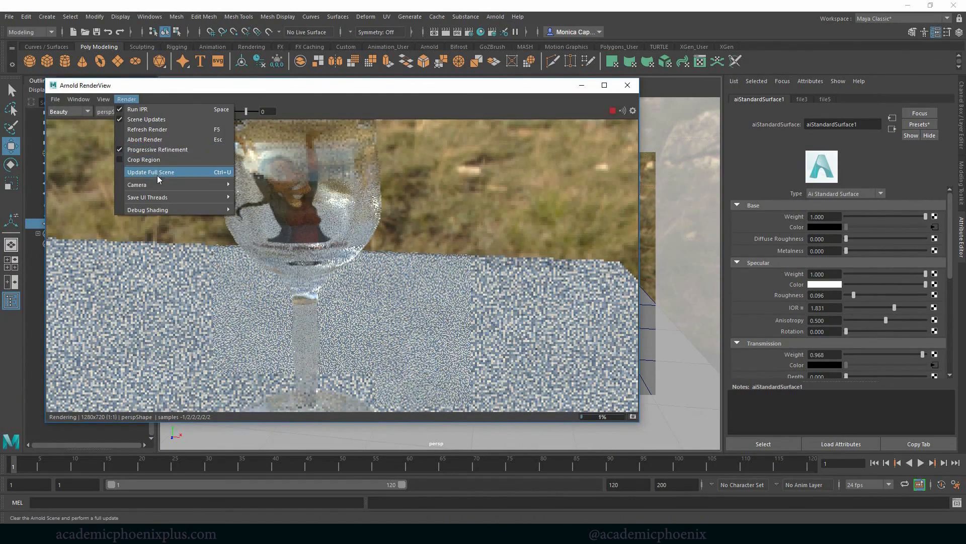
click(681, 220)
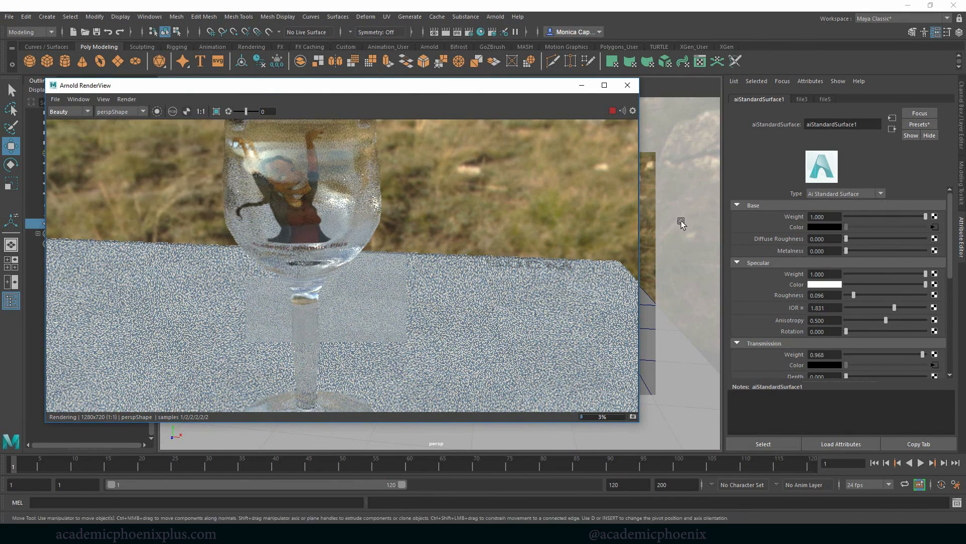
Lower the material's transmission weight slightly while checking the whole cup bowl in the live render.
alt+middle_drag(681, 221, 678, 237)
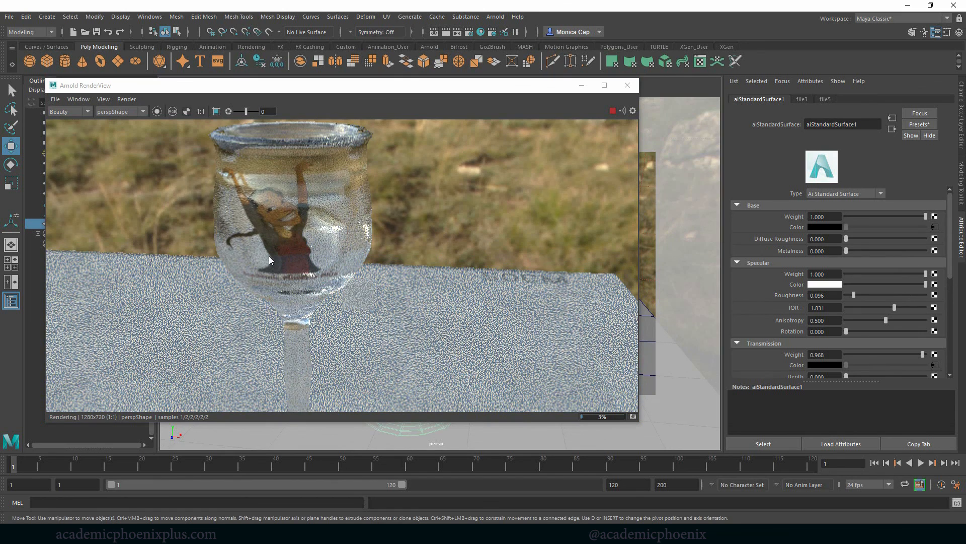
drag(951, 271, 944, 286)
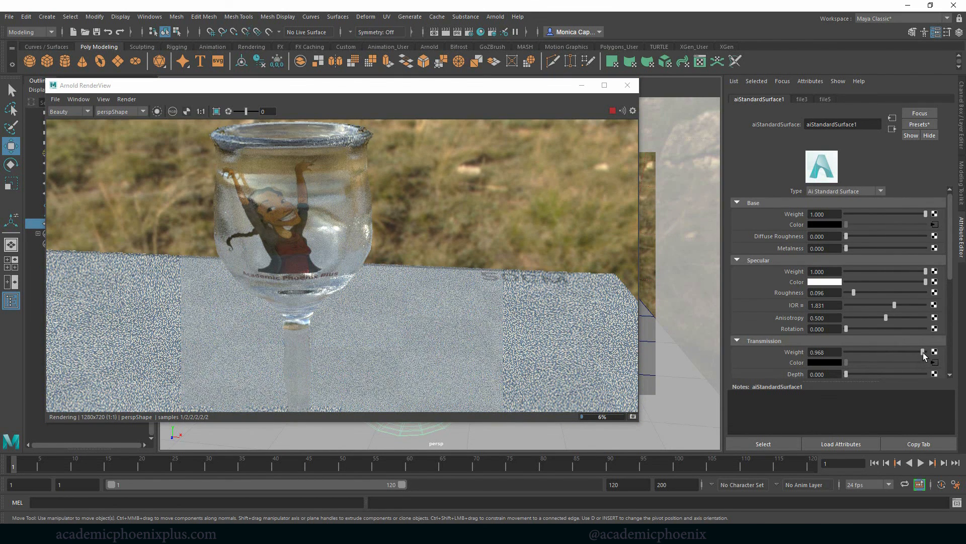
drag(923, 352, 914, 351)
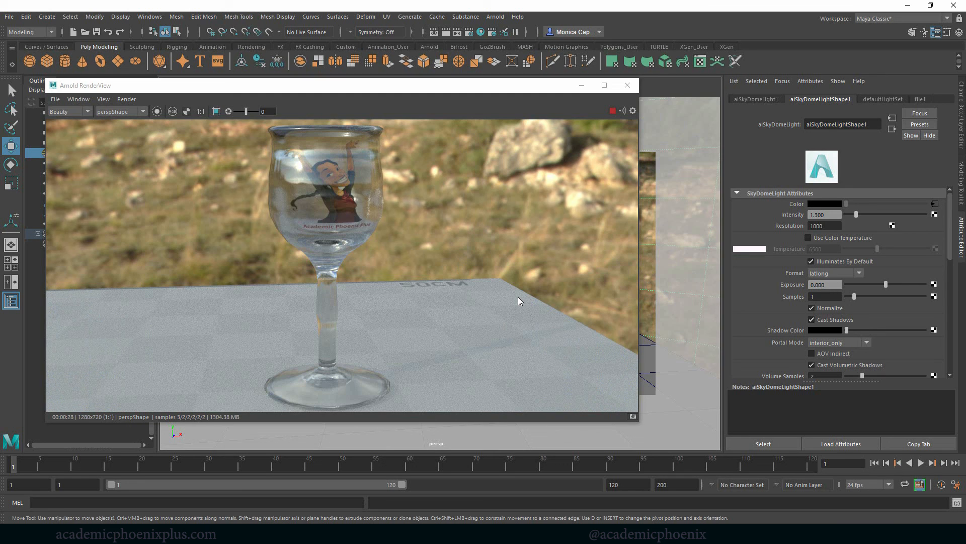
Minimize the render window and unhide Happy_Buddha_Mesh, cube_geo and plane_geo beside the glass cup.
click(582, 85)
drag(101, 196, 98, 163)
key(shift+h)
alt+right_drag(572, 201, 537, 224)
alt+drag(506, 226, 563, 239)
Assign the aiStandardSurface1 glass material to the Buddha mesh, the cube and the plane.
click(562, 239)
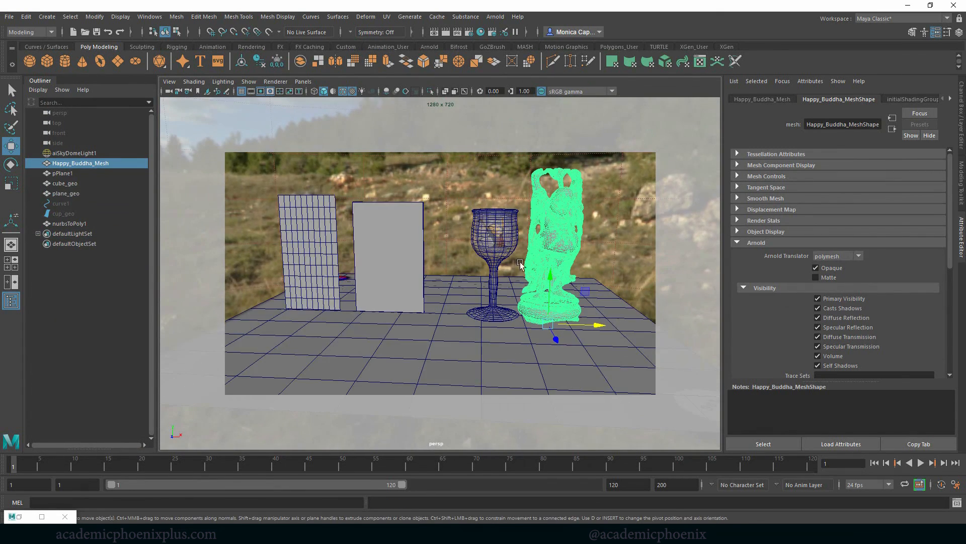
shift+click(355, 251)
shift+click(318, 244)
right_drag(309, 243, 388, 501)
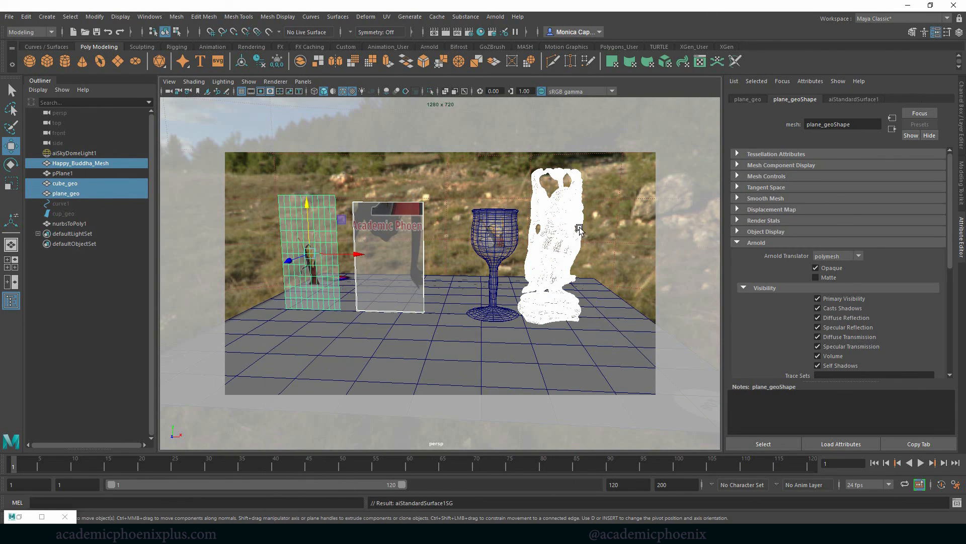
Render all four objects in the Arnold RenderView to compare how the glass material looks on each shape.
alt+drag(518, 259, 508, 244)
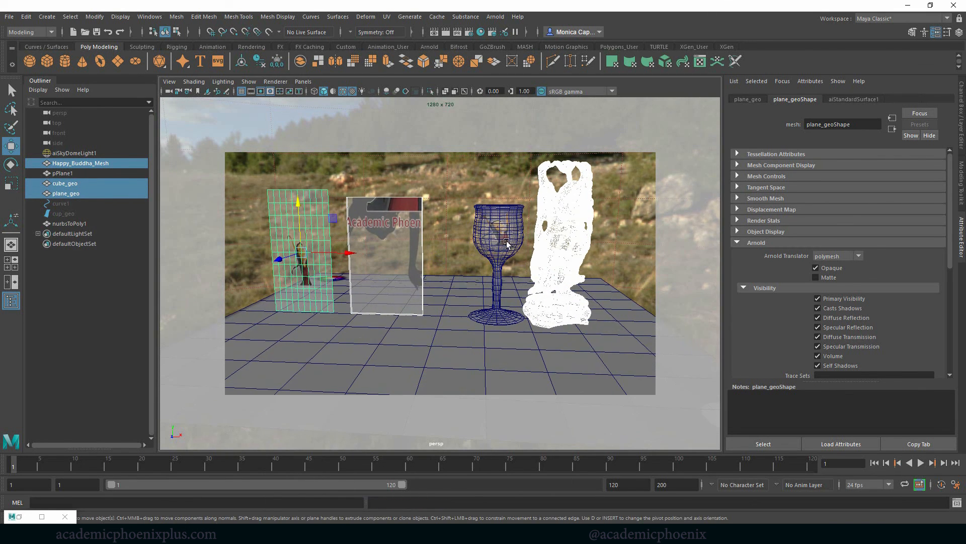
click(496, 17)
click(506, 35)
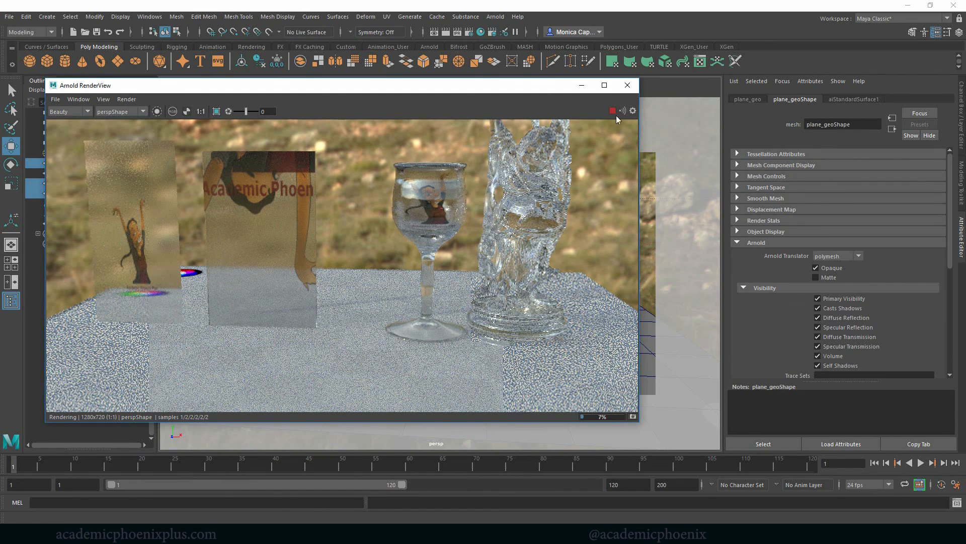
Close the render, undo the unhiding and material assignment of the three extra meshes, and focus on the glass cup.
click(628, 87)
click(506, 227)
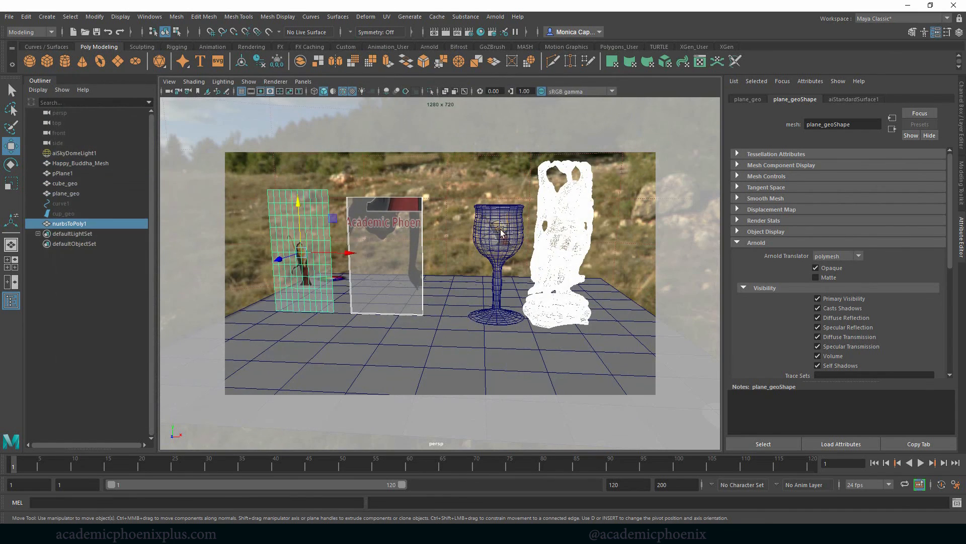
key(ctrl+z)
key(ctrl+z)
key(ctrl+z)
key(ctrl+z)
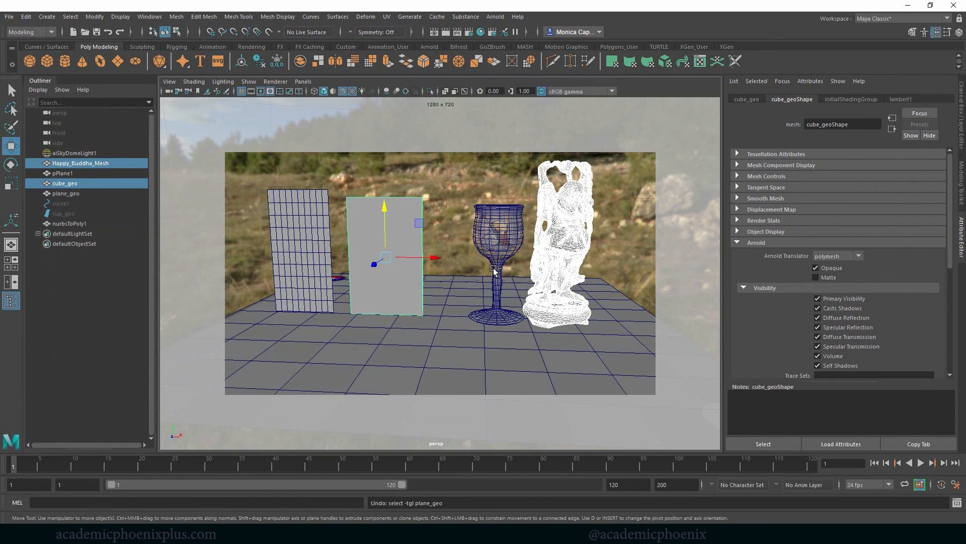
click(497, 270)
key(f)
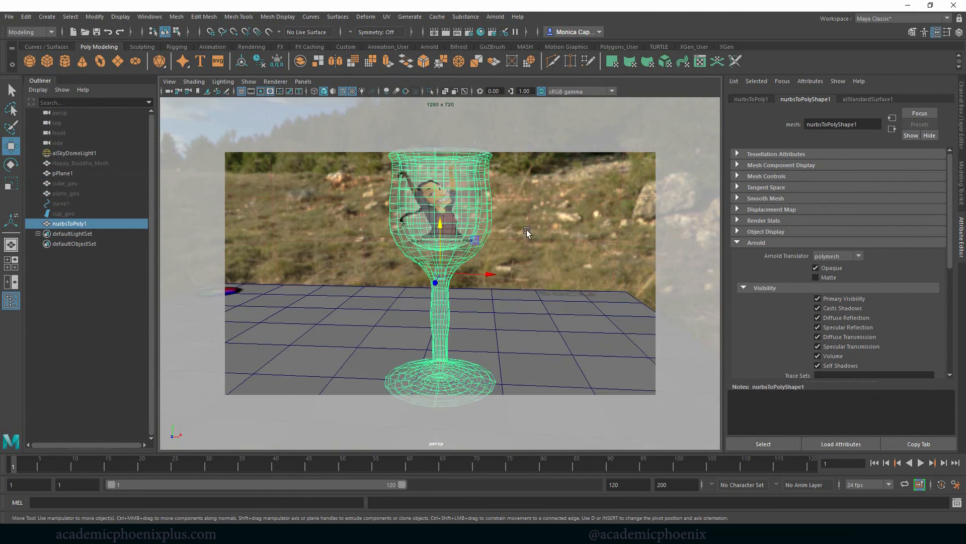